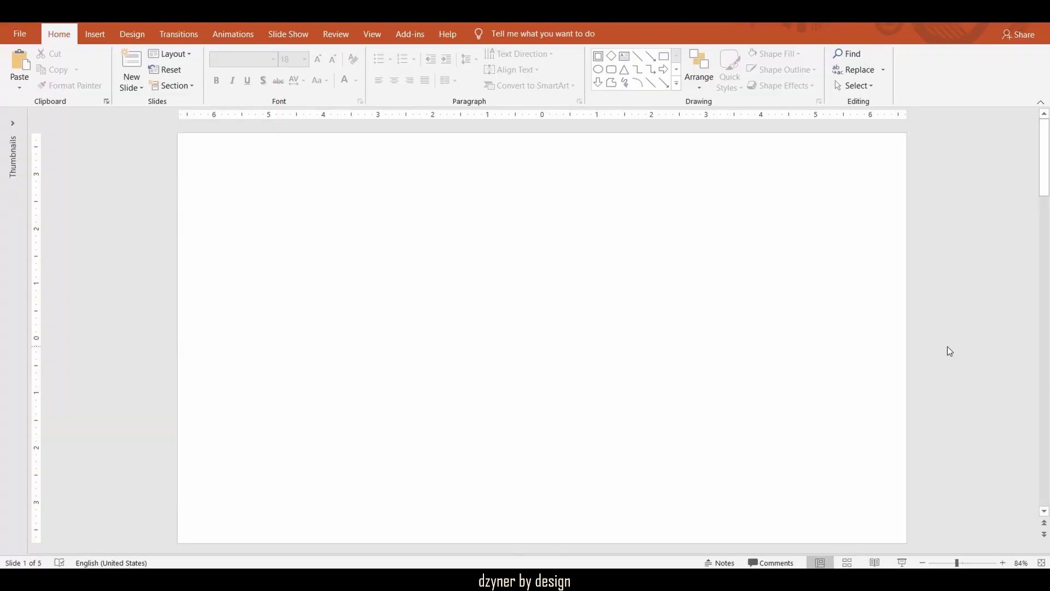
On slide 5, fill the upper OCEAN letter shape with white instead of the ocean picture
scroll(947, 351, "down", 1)
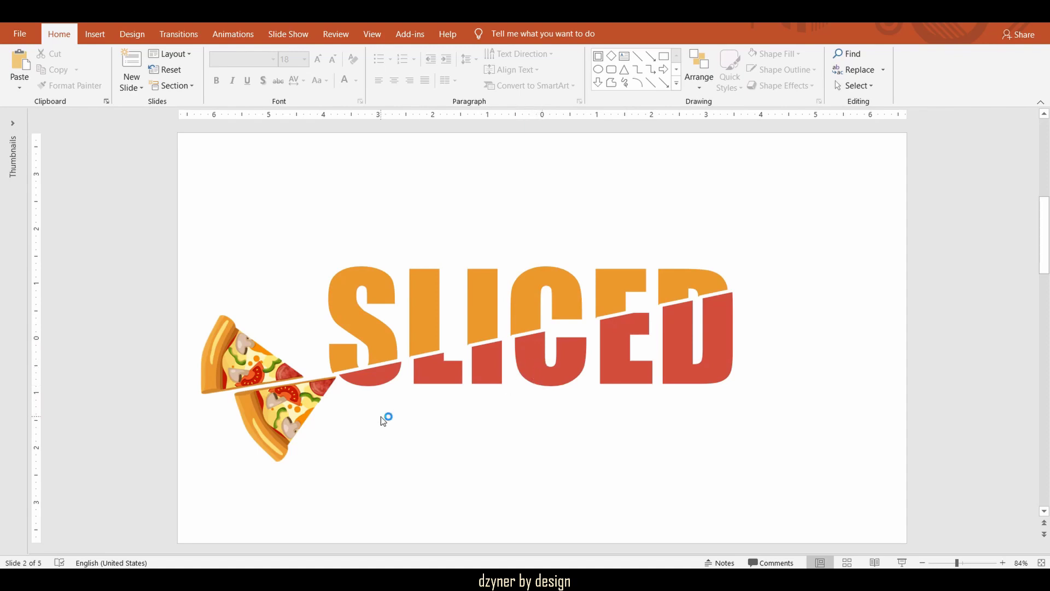
left_click(279, 425)
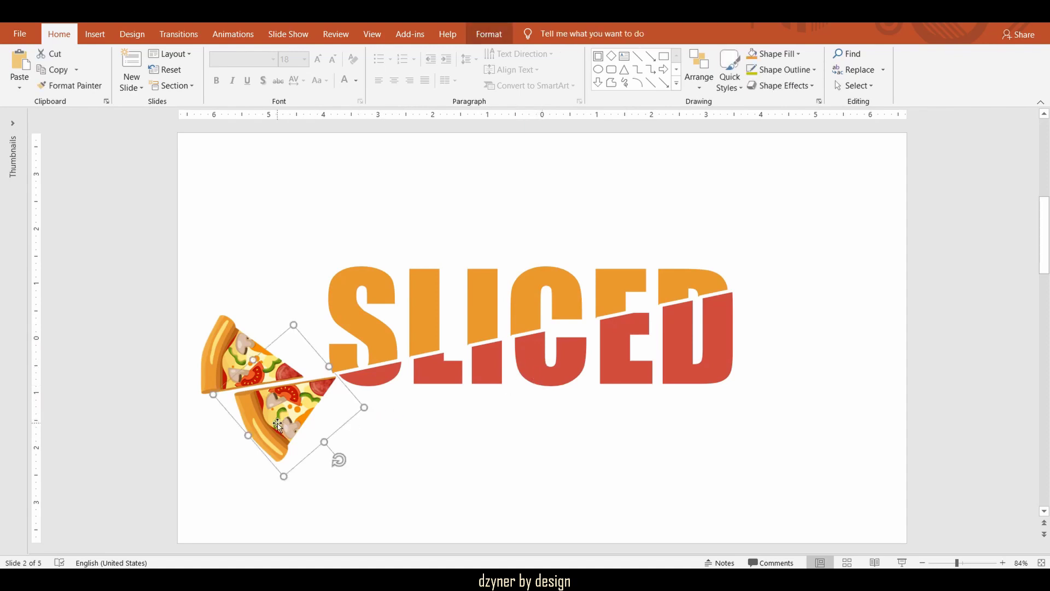
scroll(629, 406, "down", 1)
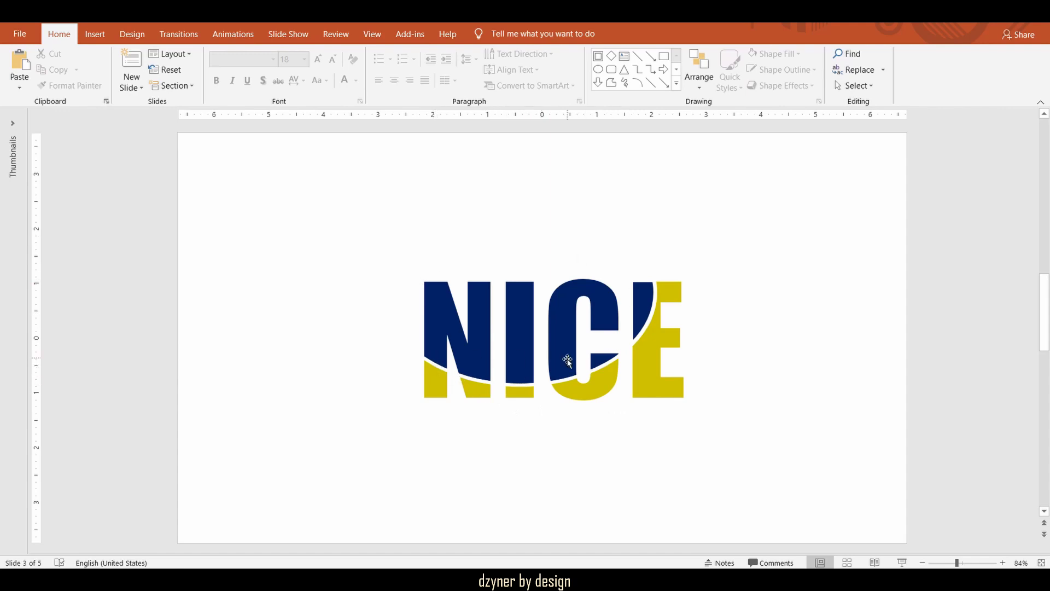
scroll(590, 443, "down", 1)
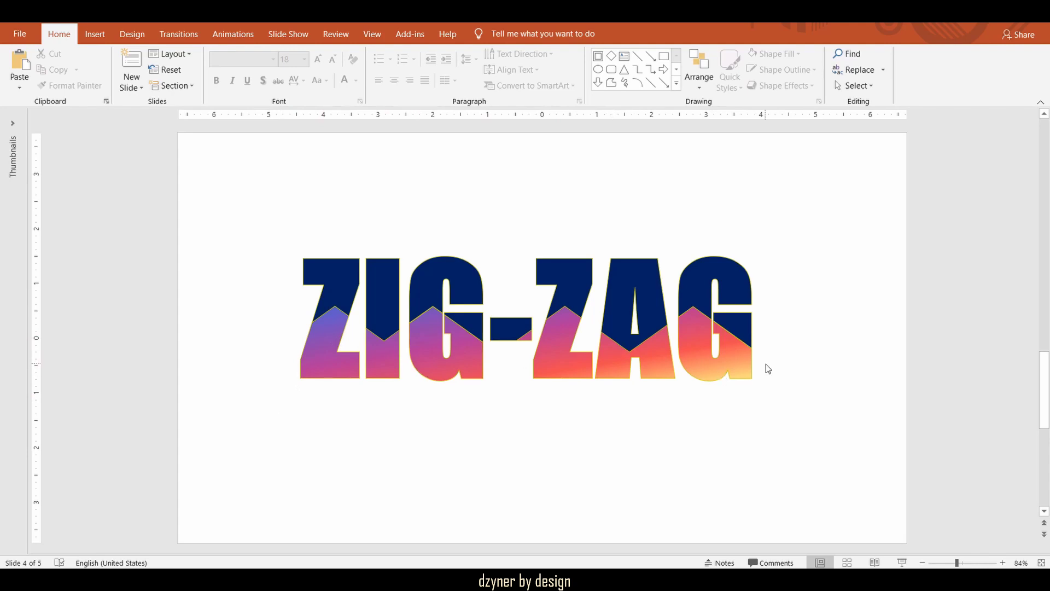
scroll(761, 357, "down", 1)
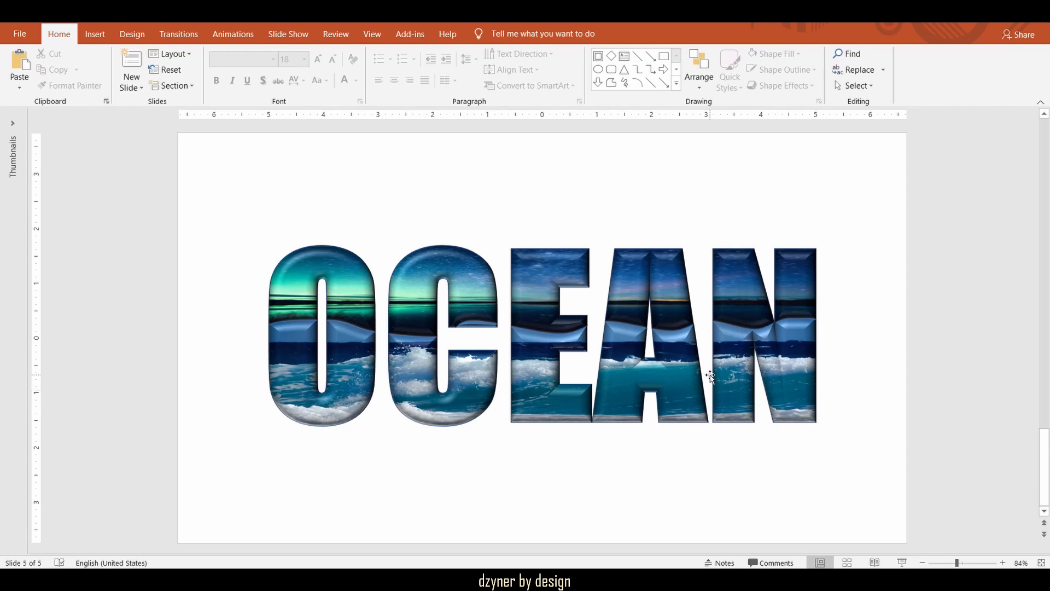
left_click(333, 273)
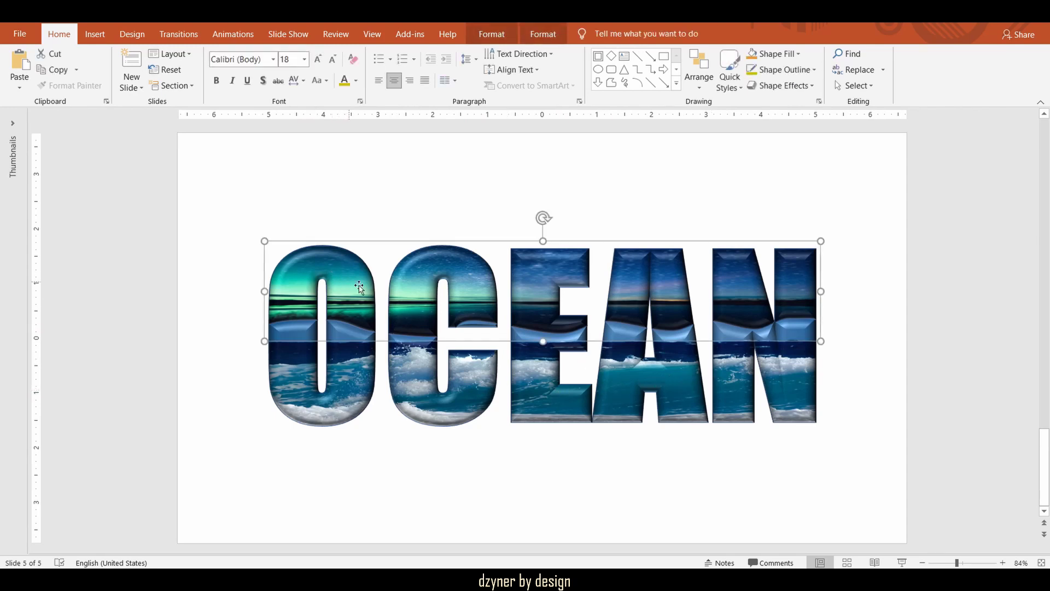
left_click(791, 54)
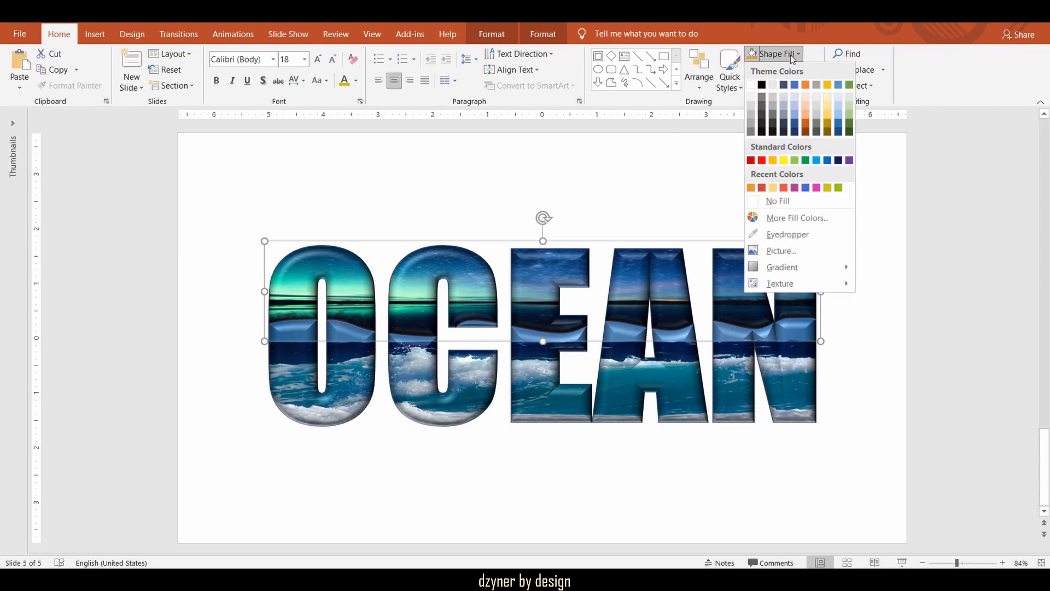
left_click(750, 86)
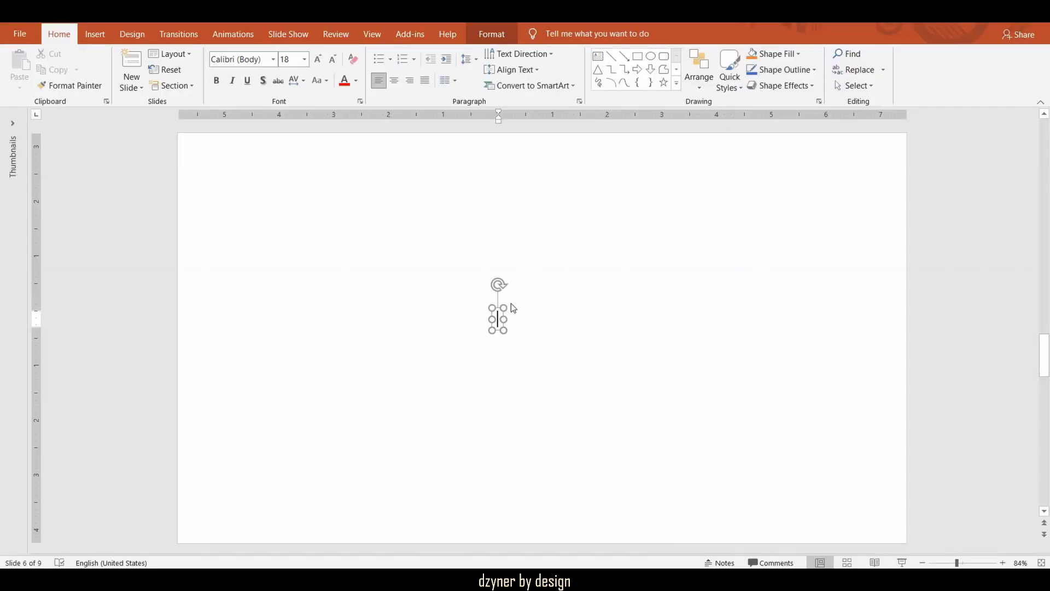
Type SLICED in a text box, make it bold and enlarged, and move it up
type("SLICED")
key("Escape")
key("ctrl+b")
key("ctrl+shift+period")
key("ctrl+shift+period")
key("ctrl+shift+period")
key("ctrl+shift+period")
key("ctrl+shift+period")
key("ctrl+shift+period")
key("ctrl+shift+period")
key("ctrl+shift+period")
key("ctrl+shift+period")
key("ctrl+shift+period")
key("ctrl+shift+period")
key("ctrl+shift+period")
key("ctrl+shift+period")
key("ctrl+shift+period")
key("ctrl+shift+period")
key("ctrl+shift+period")
key("ctrl+shift+period")
key("ctrl+shift+period")
key("ctrl+shift+period")
key("ctrl+shift+period")
left_click_drag(509, 437, 549, 412)
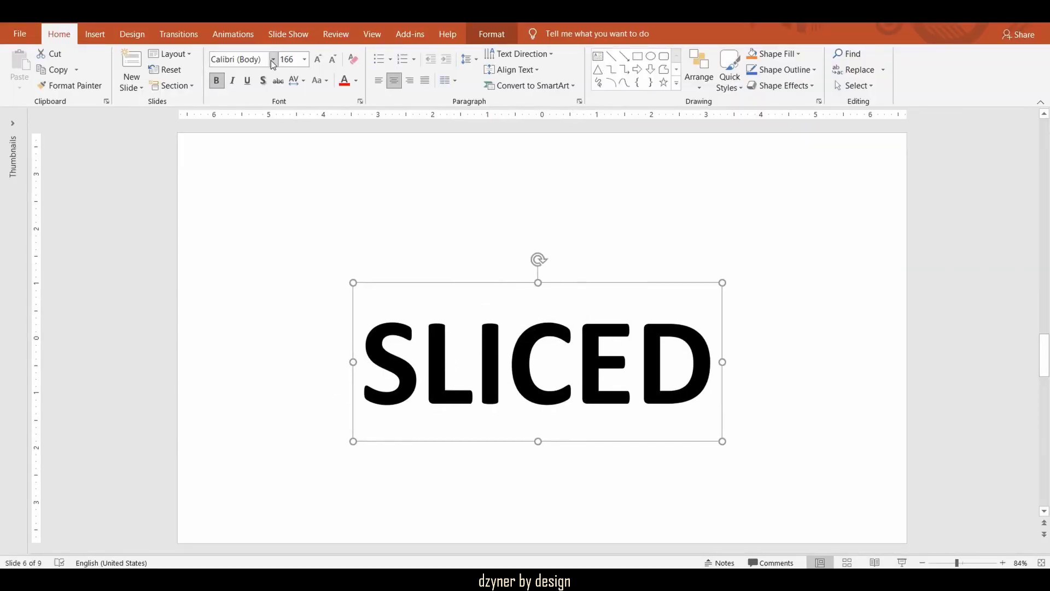
Set SLICED to the Impact font at 239 pt and reposition it on the slide
left_click(241, 59)
type("Impact")
key("Return")
left_click(293, 59)
type("239")
key("Return")
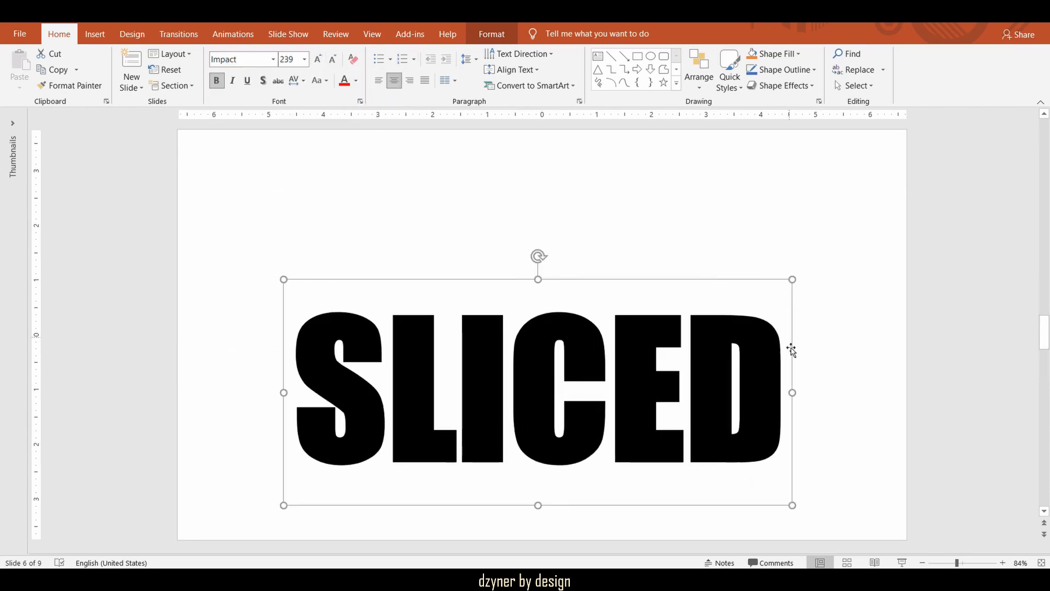
left_click_drag(791, 448, 792, 394)
key("Escape")
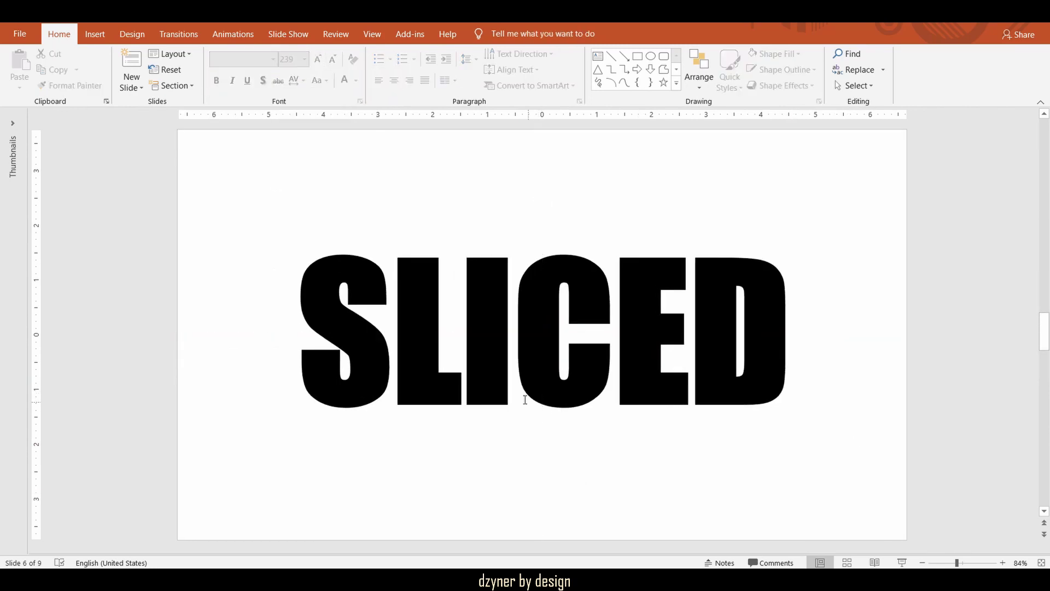
Draw a thin rectangle bar and place it across the middle of SLICED
left_click(638, 56)
mouse_move(289, 218)
left_mouse_down()
mouse_move(682, 246)
mouse_move(813, 226)
left_mouse_up()
mouse_move(522, 222)
left_mouse_down()
mouse_move(521, 336)
mouse_move(542, 303)
mouse_move(573, 322)
left_mouse_up()
Select SLICED with the bar and apply Merge Shapes > Fragment
key("ctrl+a")
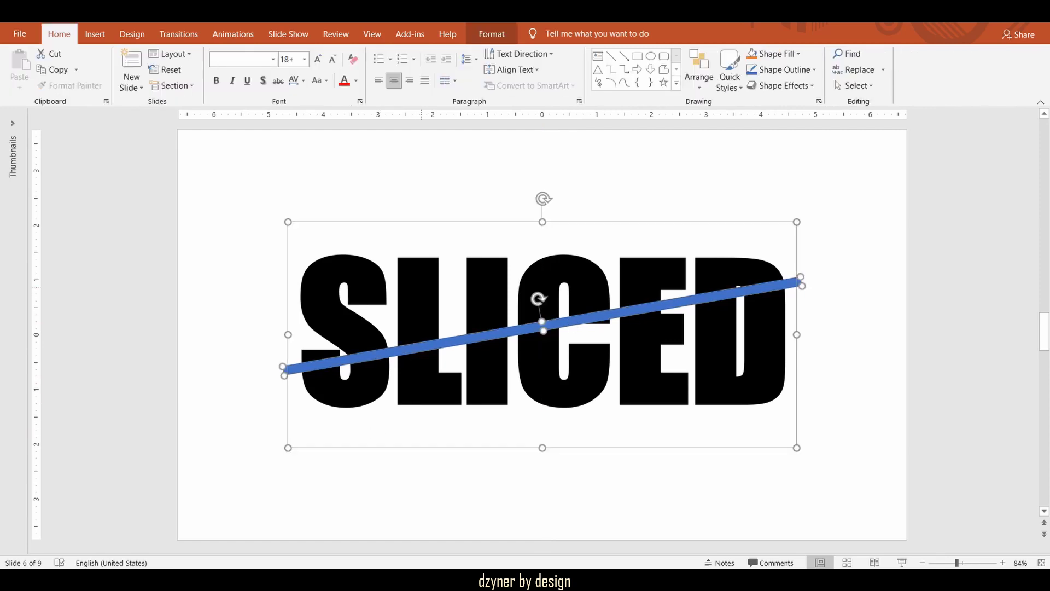
left_click(492, 34)
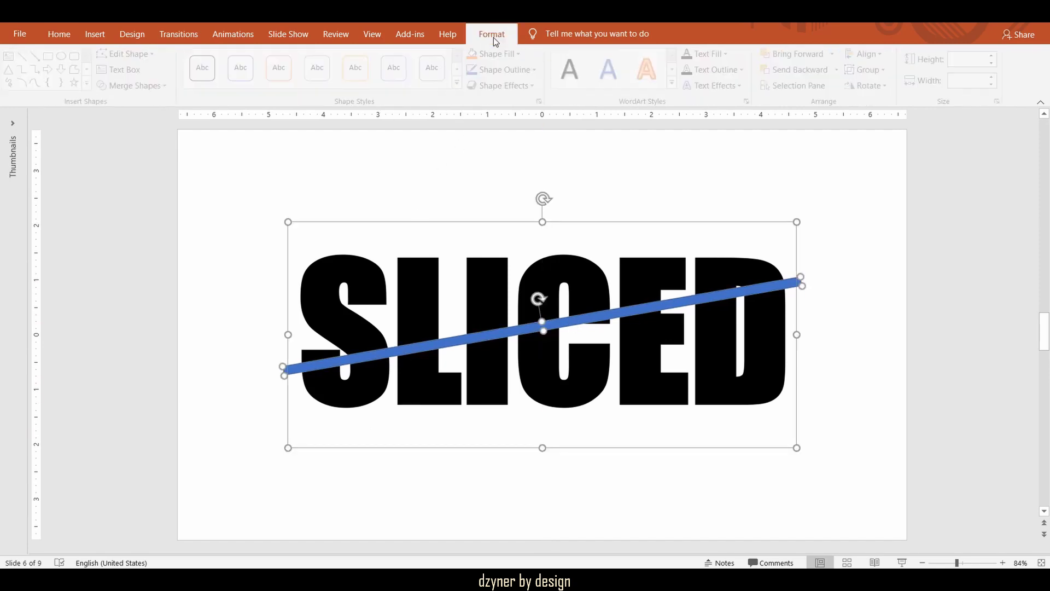
left_click(136, 86)
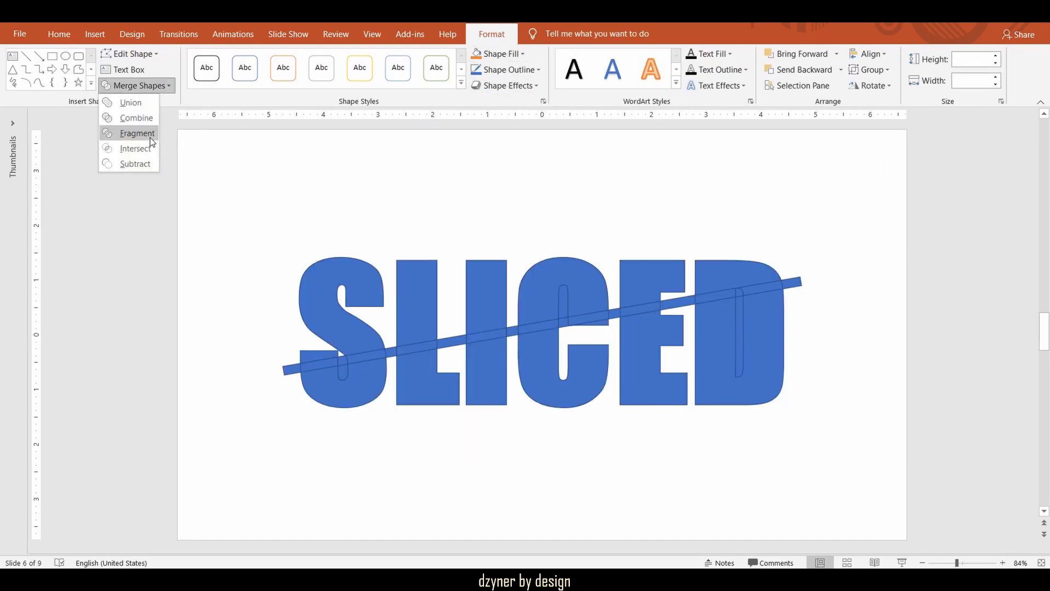
left_click(136, 133)
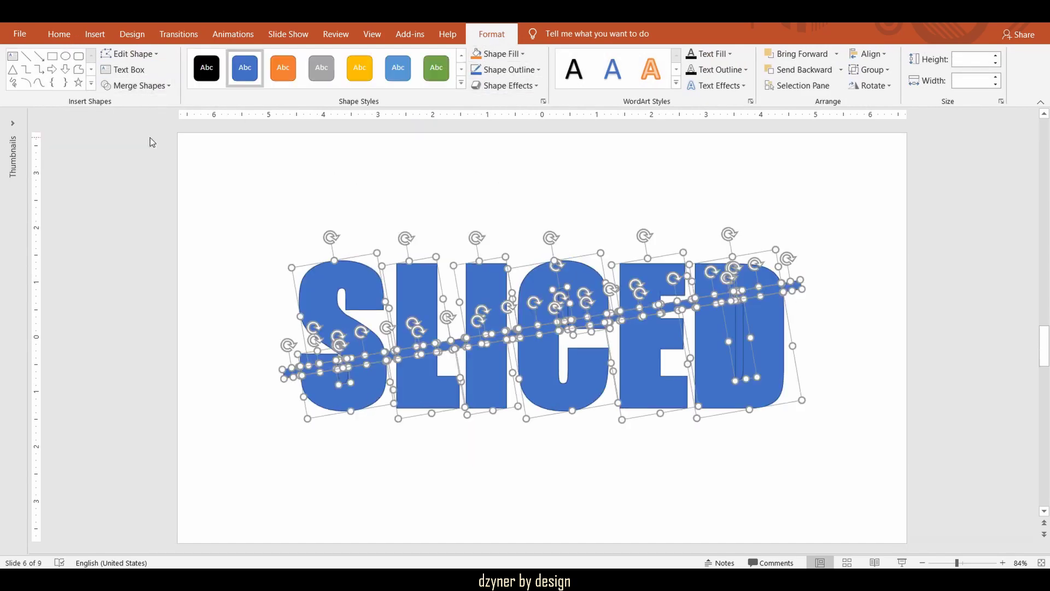
Delete the leftover bar pieces from left of the S through the C
left_click(304, 487)
left_click(289, 376)
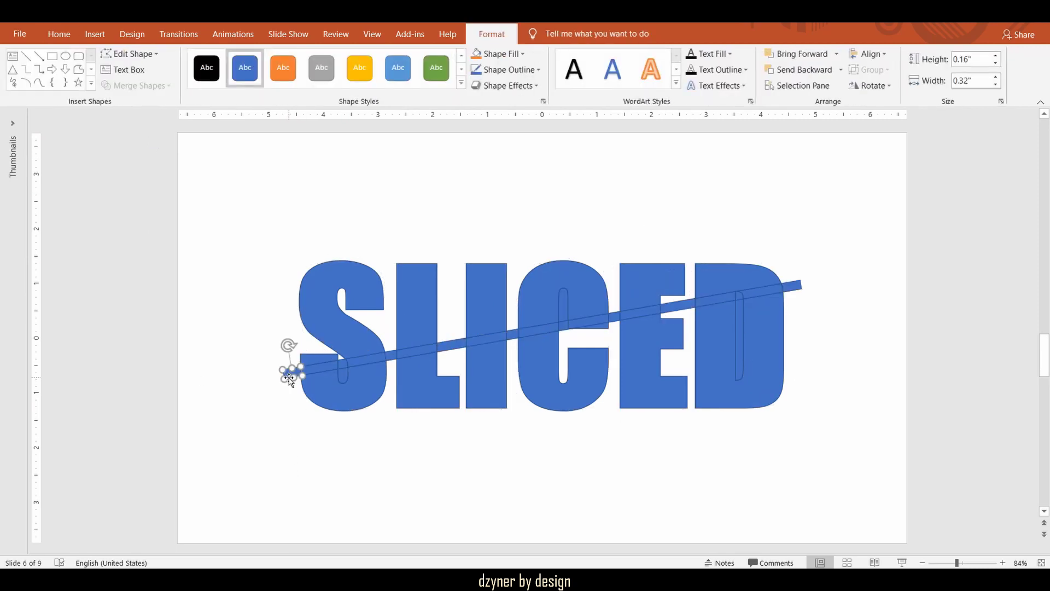
key("Delete")
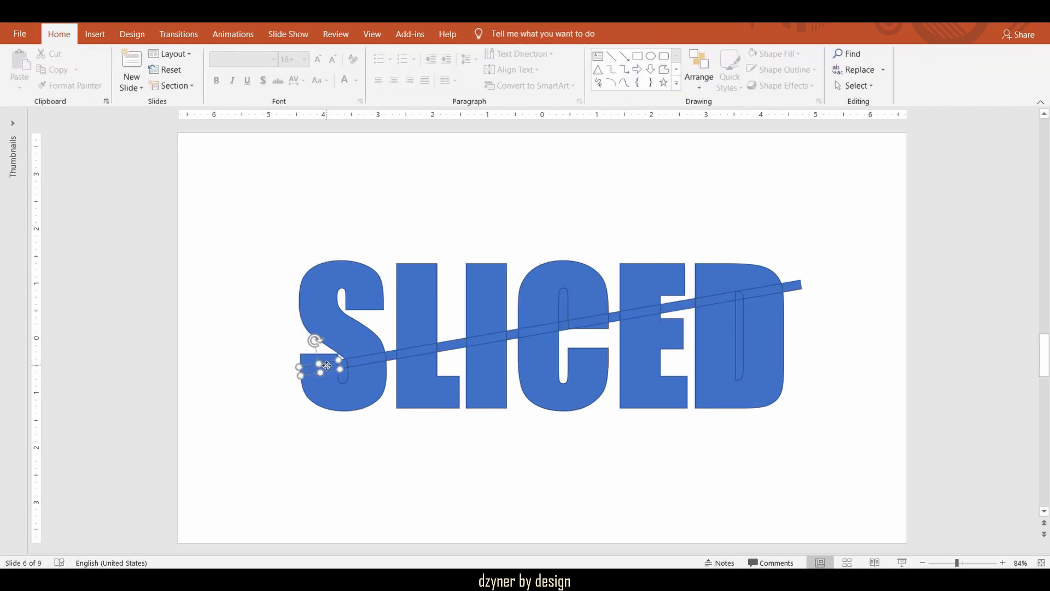
left_click(372, 362)
key("Delete")
left_click(421, 353)
key("Delete")
left_click(481, 340)
key("Delete")
left_click(534, 331)
key("Delete")
Delete the remaining bar pieces across the C, E and D
left_click(602, 321)
key("Delete")
left_click(632, 320)
key("Delete")
left_click(680, 305)
key("Delete")
left_click(783, 289)
key("Delete")
left_click(740, 300)
key("Delete")
left_click(739, 298)
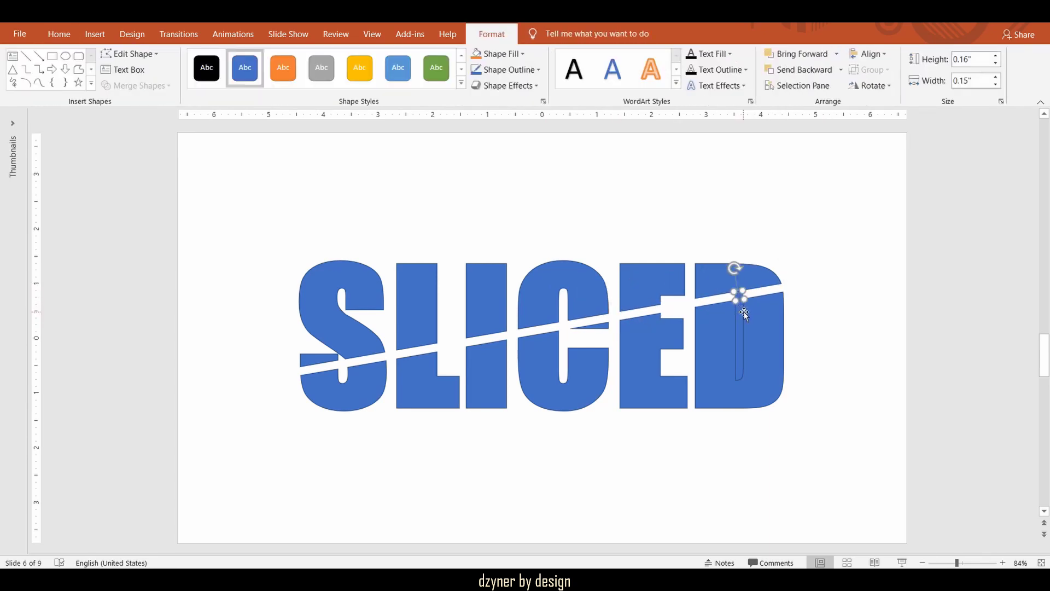
key("Delete")
left_click(745, 320)
key("Delete")
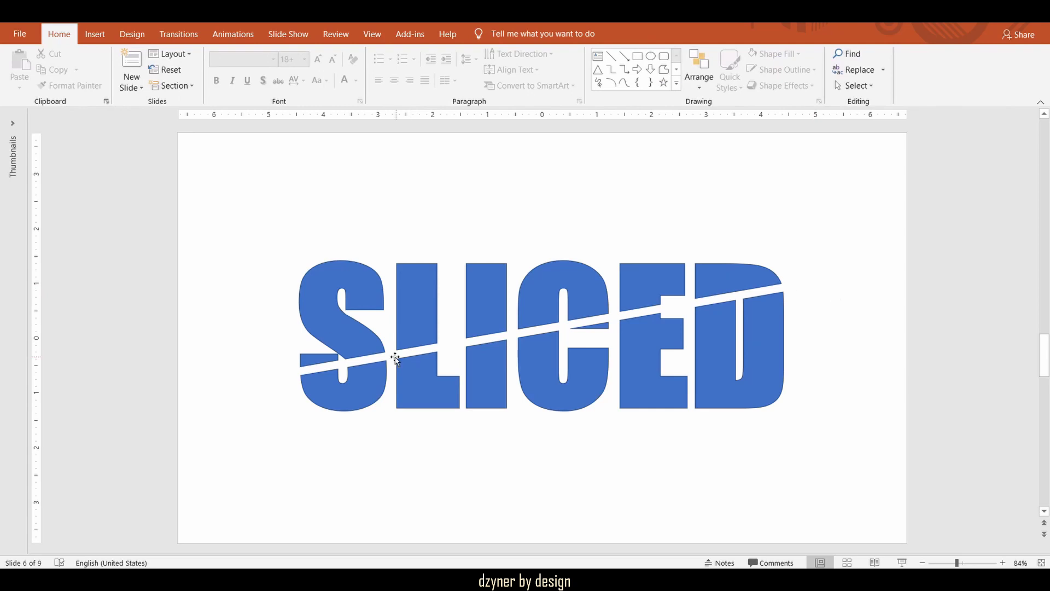
Fill all the lower SLICED letter pieces with red
left_click(372, 362)
left_click(432, 383, "shift")
left_click(486, 383, "shift")
left_click(564, 383, "shift")
left_click(591, 329, "shift")
left_click(651, 383, "shift")
left_click(738, 383, "shift")
left_click(498, 54)
left_click(495, 185)
Fill all the upper SLICED letter pieces with yellow
left_click(340, 285)
left_click(318, 359, "shift")
left_click(416, 296, "shift")
left_click(484, 296, "shift")
left_click(564, 290, "shift")
left_click(633, 276, "shift")
left_click(733, 276, "shift")
left_click(498, 53)
left_click(507, 189)
Remove the outlines from all SLICED letter pieces
left_click_drag(221, 226, 785, 441)
left_click(535, 74)
left_click(519, 214)
Shift the upper yellow pieces slightly left and down to offset them
left_click(716, 230)
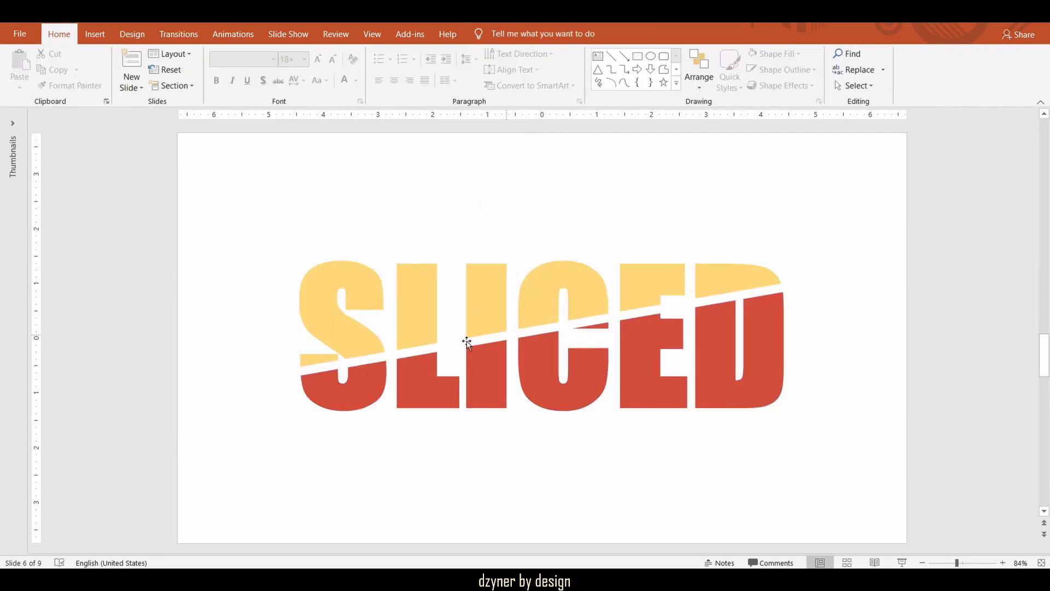
left_click(320, 361)
left_click(331, 306, "shift")
left_click(413, 300, "shift")
left_click(485, 298, "shift")
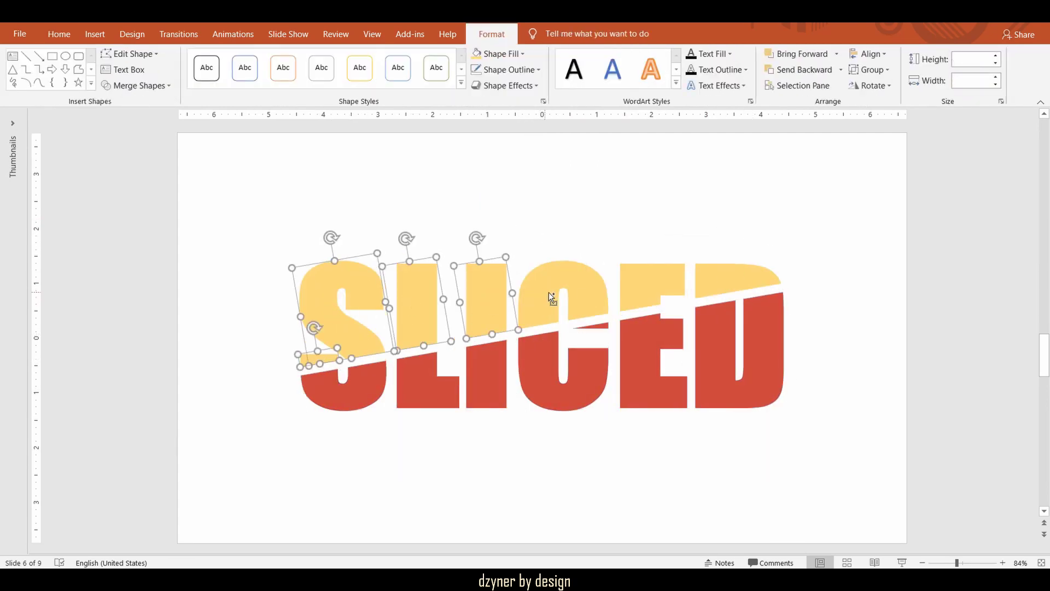
left_click(552, 291, "shift")
left_click(650, 284, "shift")
left_click(734, 276, "shift")
left_click_drag(737, 281, 726, 280)
key("Down")
key("Down")
key("Down")
key("Left")
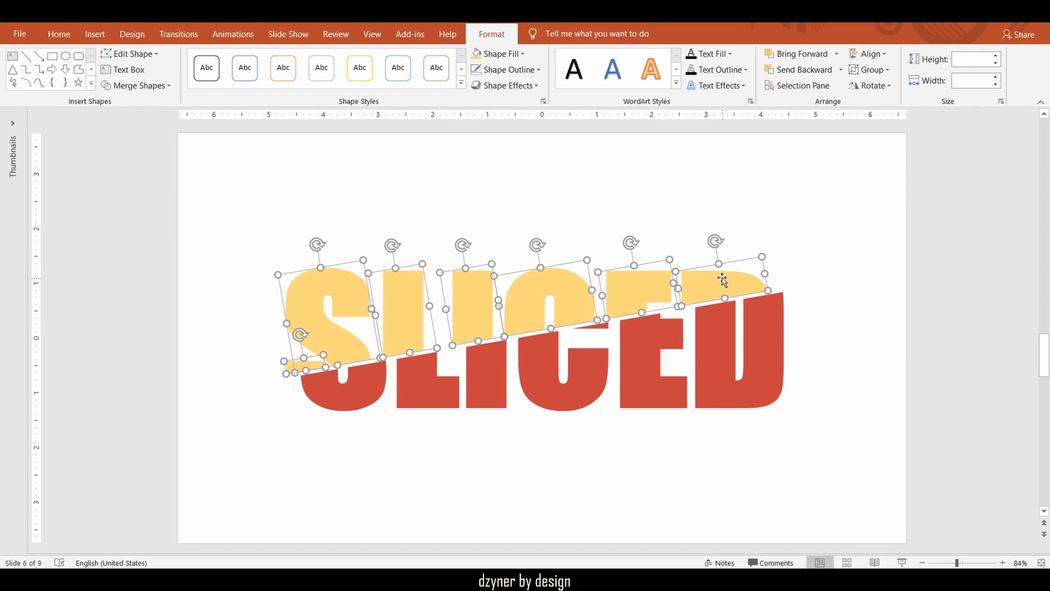
left_click(826, 462)
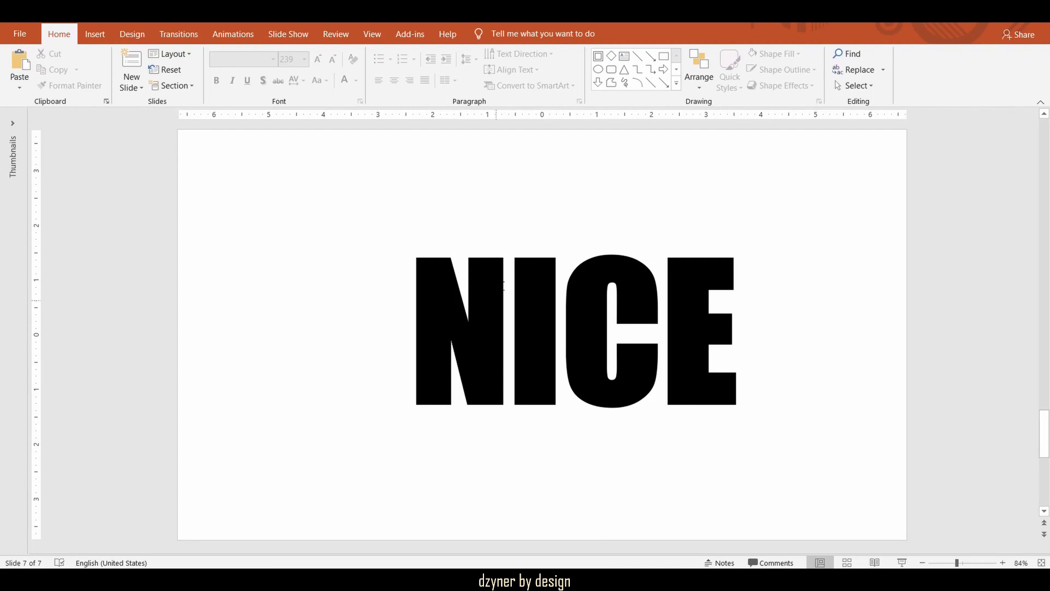
Draw an oval over NICE, send it behind the text, and resize it
left_click(598, 70)
left_click_drag(340, 224, 693, 371)
left_click_drag(516, 222, 524, 190)
right_click(536, 252)
left_click(583, 398)
left_click(656, 493)
left_click(387, 298)
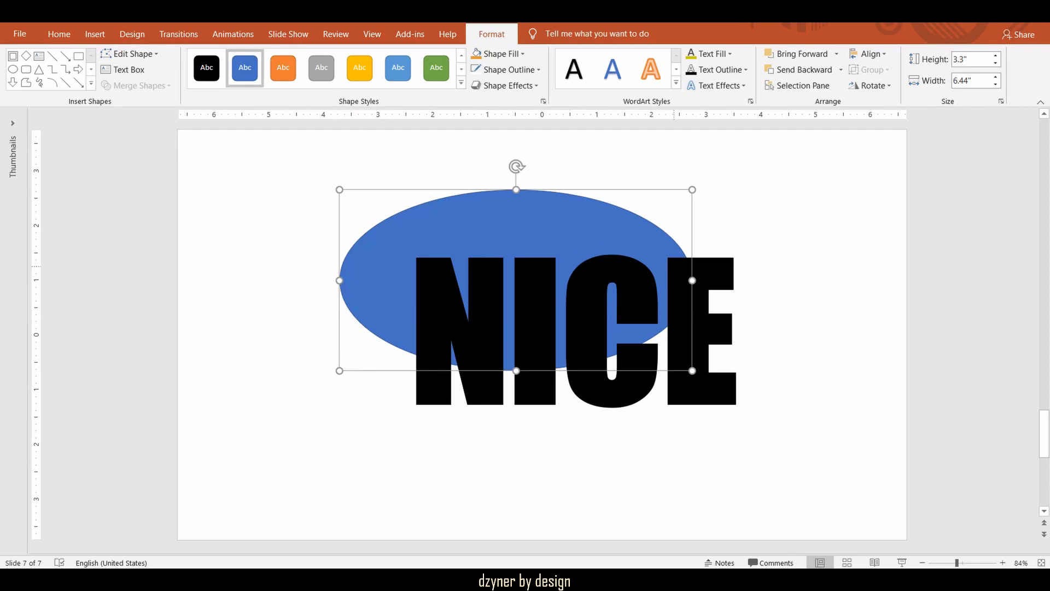
left_click_drag(693, 280, 702, 280)
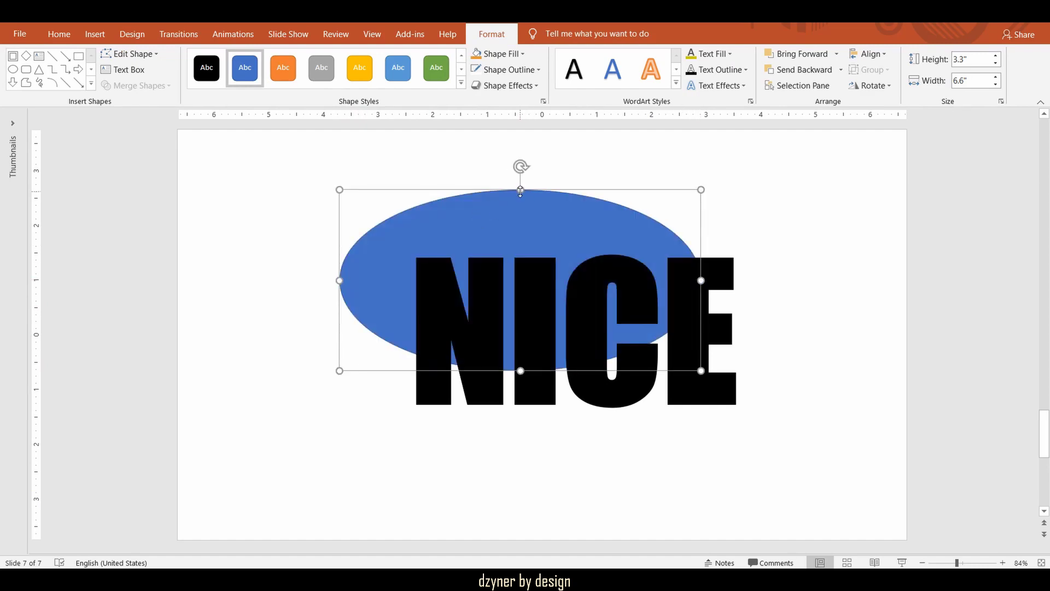
left_click_drag(521, 190, 549, 189)
left_click_drag(370, 255, 372, 262)
Fragment the NICE text together with the oval
left_click(438, 306, "shift")
left_click(136, 85)
left_click(134, 134)
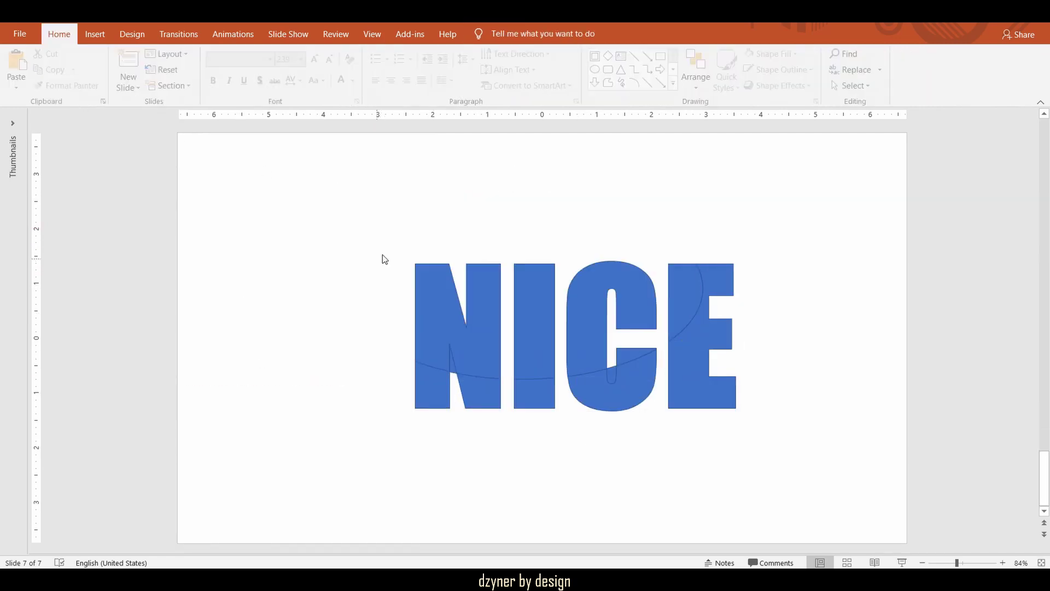
Fill the lower NICE fragments with yellow
left_click(432, 385)
left_click(472, 399, "shift")
left_click(535, 394, "shift")
left_click(612, 383, "shift")
left_click(691, 390, "shift")
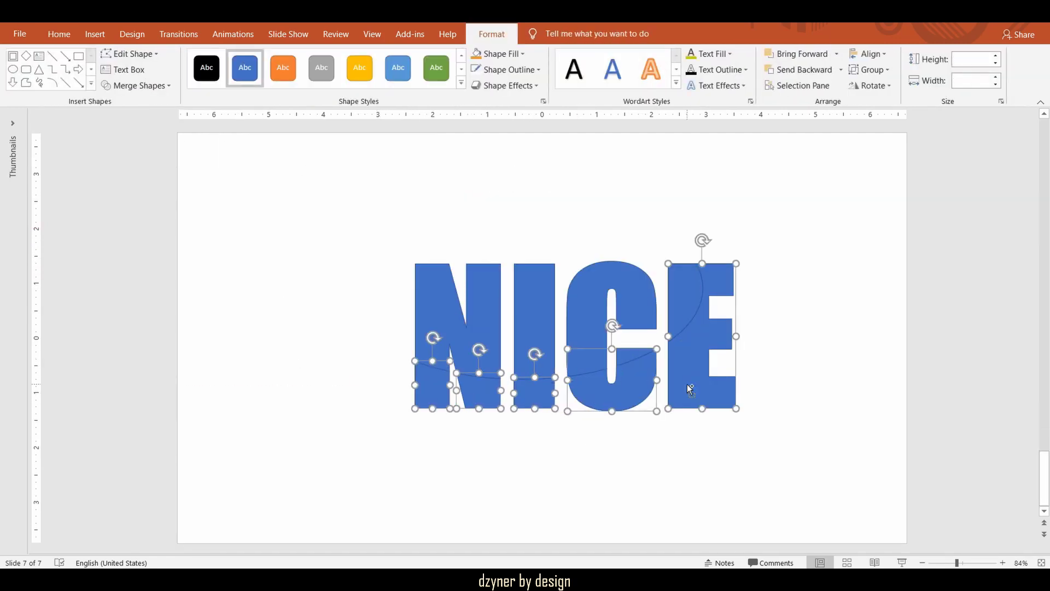
left_click(523, 54)
left_click(552, 187)
Fill the upper NICE fragments with navy
left_click(481, 307)
left_click(535, 306, "shift")
left_click(580, 317, "shift")
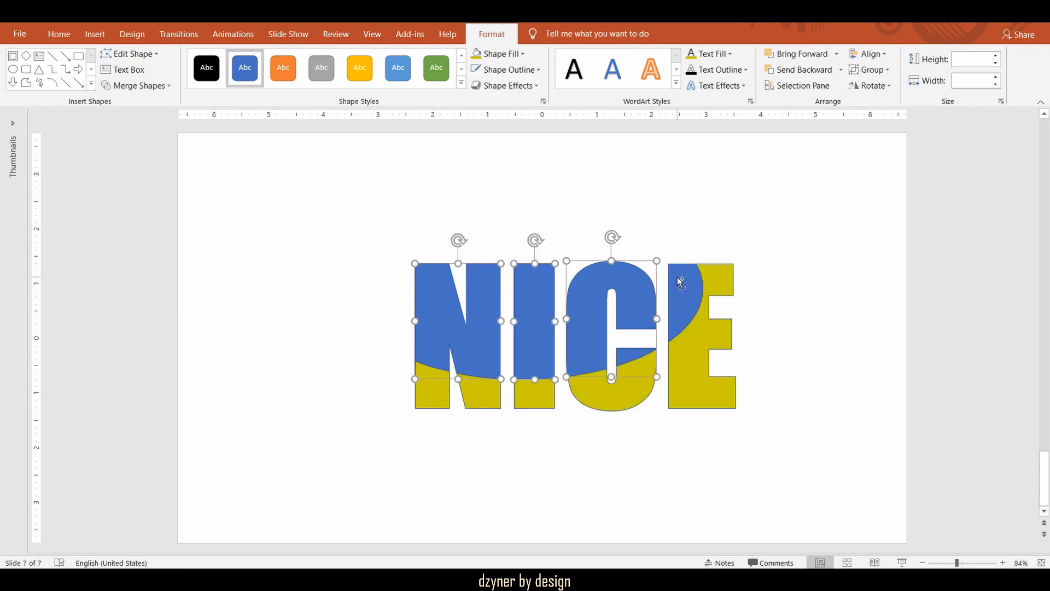
left_click(680, 282, "shift")
left_click(522, 53)
left_click(558, 157)
Give every NICE fragment a heavy outline weight
left_click(809, 322)
key("Tab")
left_click(800, 349)
key("ctrl+a")
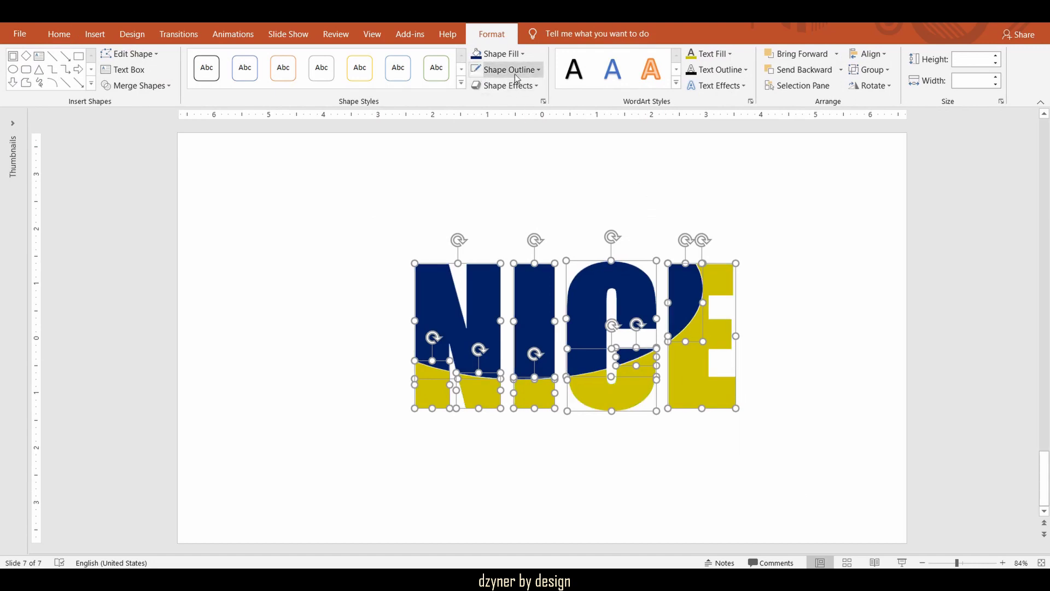
left_click(516, 77)
mouse_move(497, 265)
left_click(636, 376)
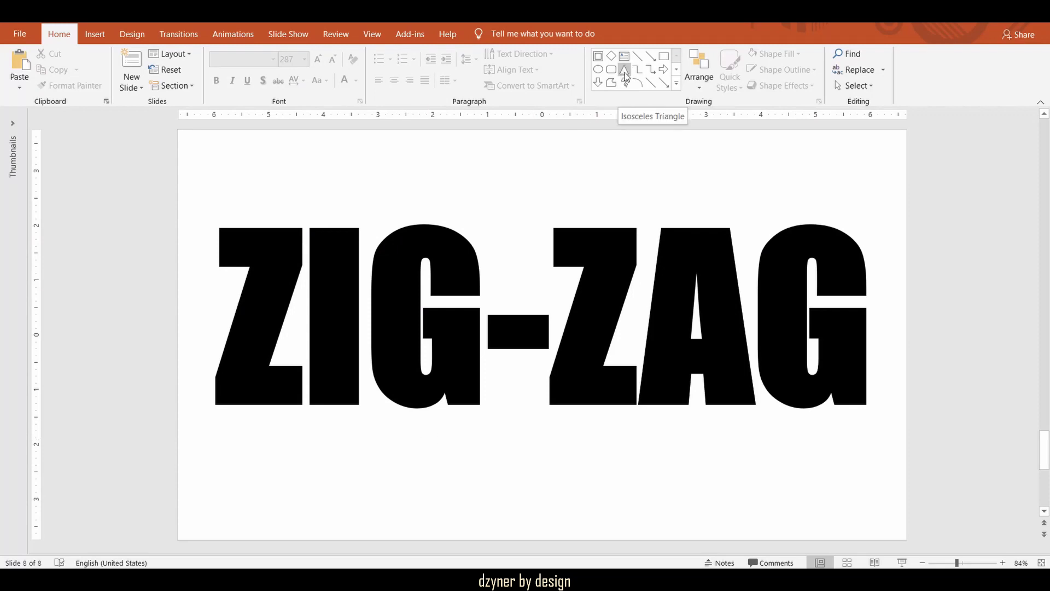
Draw isosceles triangles along the lower part of the ZIG-ZAG text
left_click(625, 71)
mouse_move(177, 310)
left_mouse_down()
mouse_move(420, 446)
mouse_move(516, 441)
left_mouse_up()
mouse_move(403, 418)
left_mouse_down()
mouse_move(326, 405)
mouse_move(318, 416)
mouse_move(420, 406)
mouse_move(465, 432)
mouse_move(596, 399)
mouse_move(654, 413)
mouse_move(814, 399)
left_mouse_up()
left_click(650, 445)
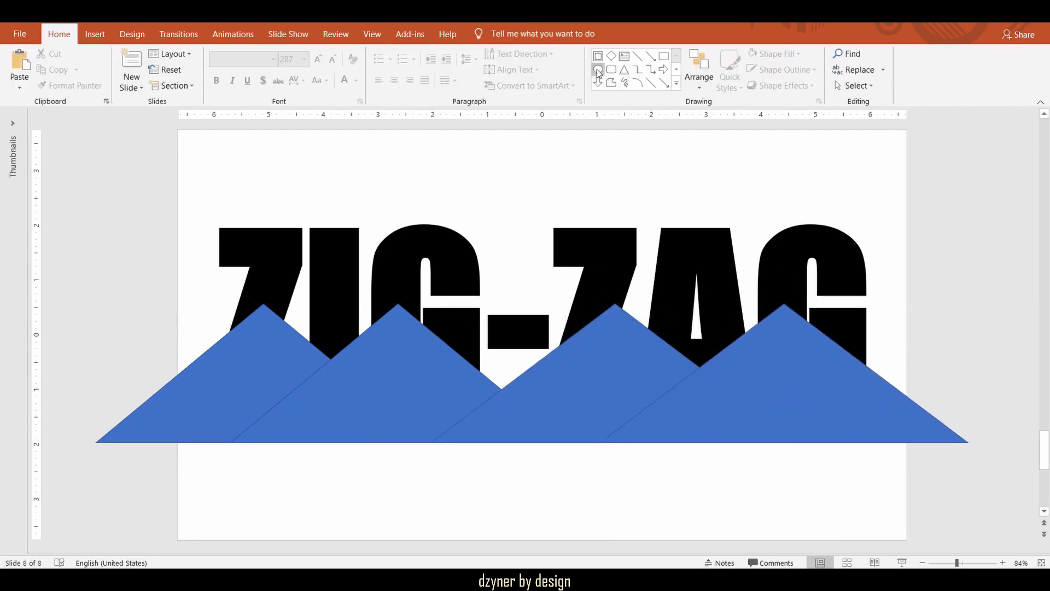
Union the four triangles into one zig-zag shape and position it across the letters
left_click(862, 387)
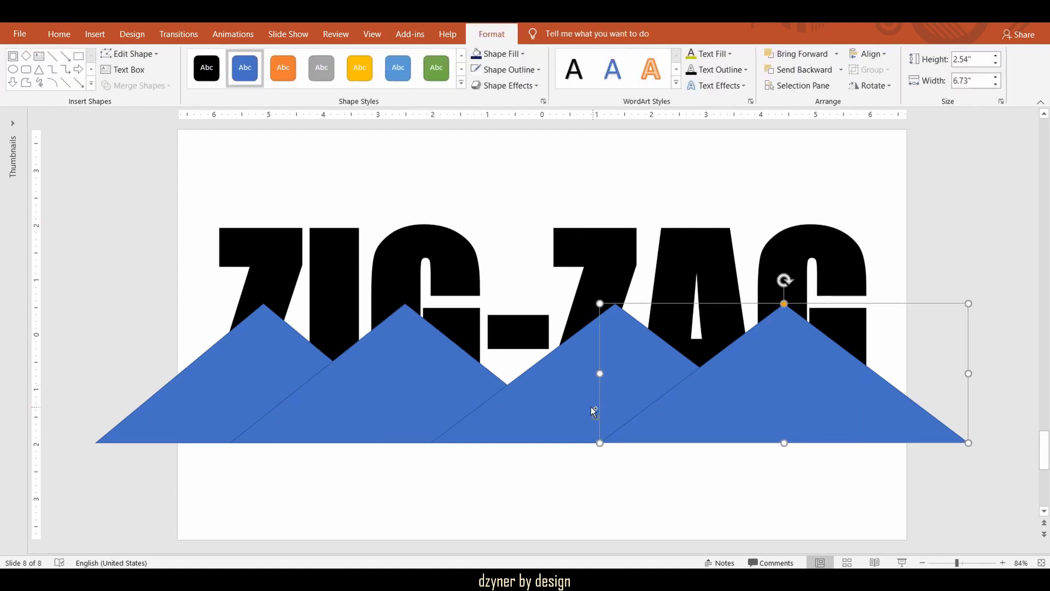
left_click(530, 435, "shift")
left_click(392, 427, "shift")
left_click(201, 414, "shift")
left_click(162, 87)
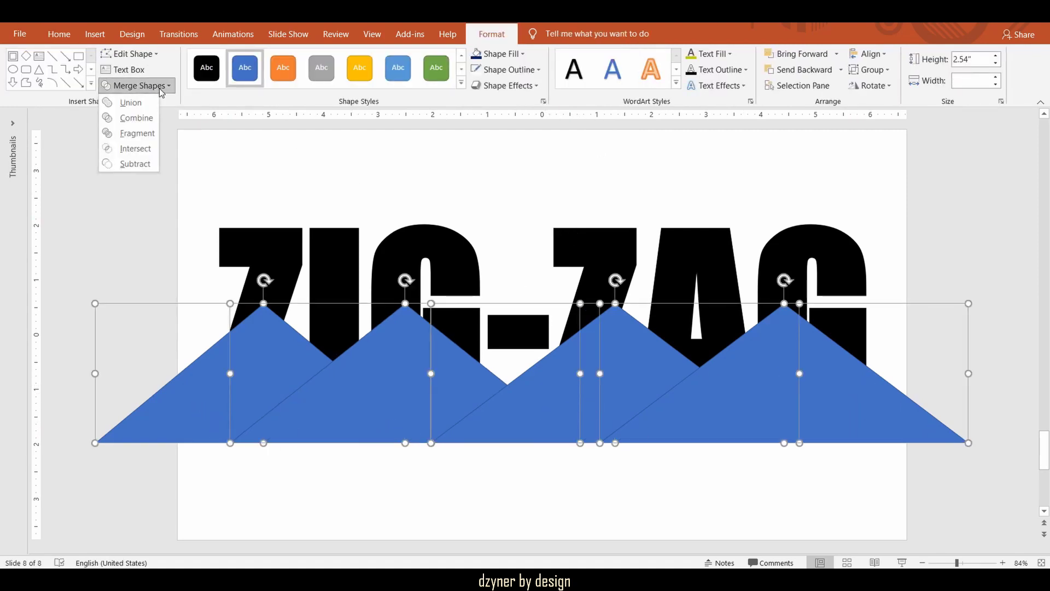
left_click(147, 102)
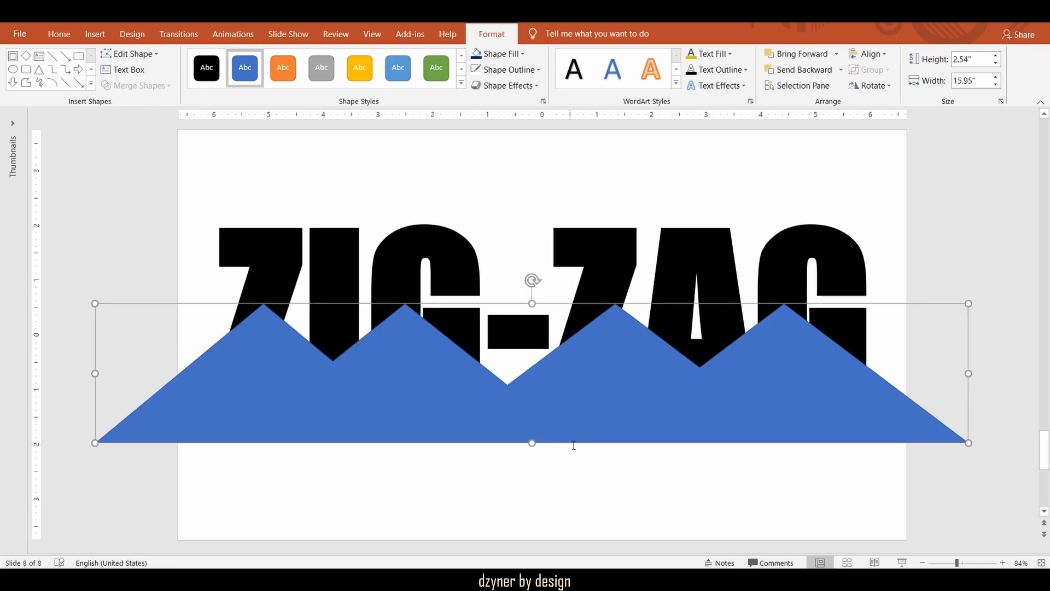
left_click_drag(585, 417, 620, 436)
left_click(691, 483)
Select the zig-zag with the ZIG-ZAG text and apply Merge Shapes > Fragment
left_click(671, 383)
key("ctrl+a")
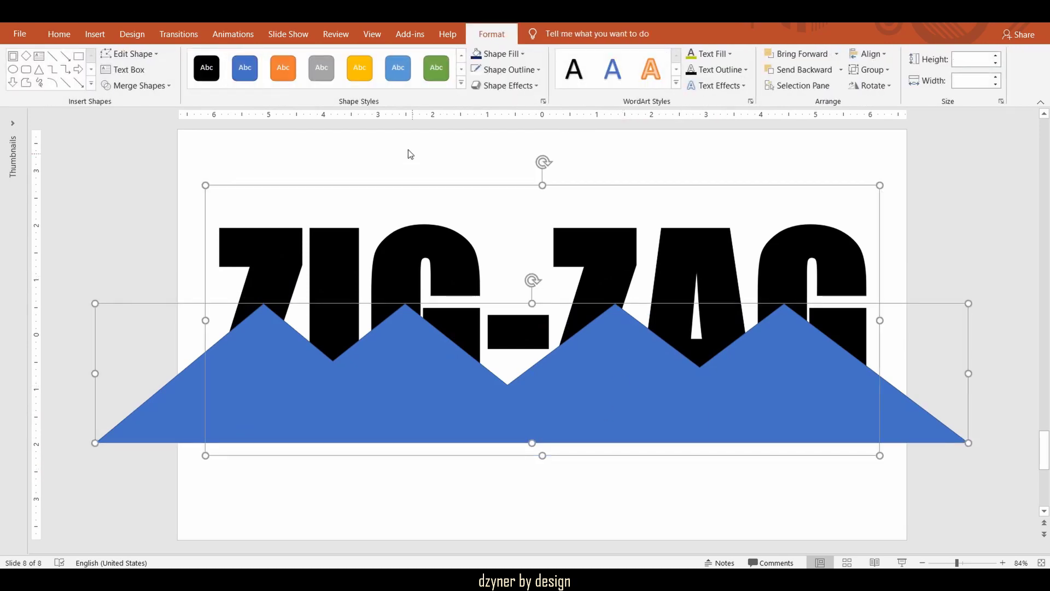
left_click(159, 86)
left_click(143, 133)
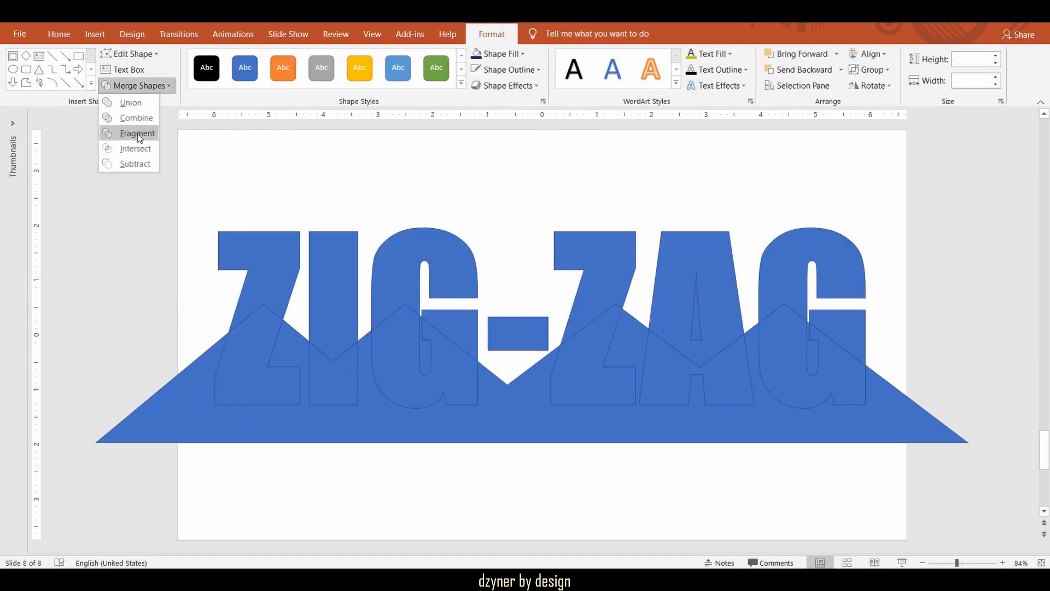
Delete the leftover bottom zig-zag piece and the small piece inside the G
left_click(485, 427)
key("Delete")
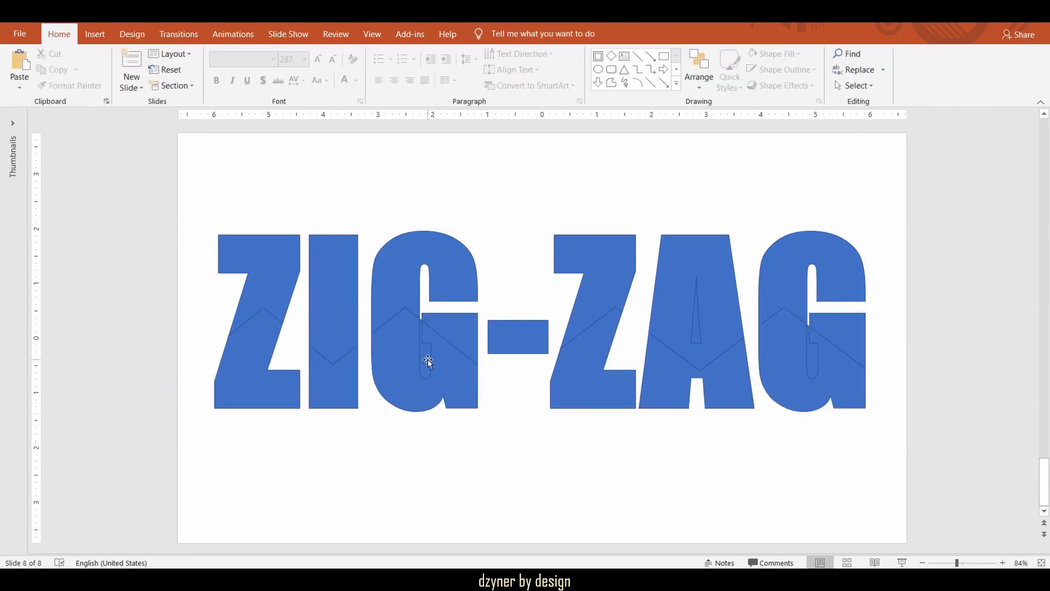
left_click(814, 362)
key("Delete")
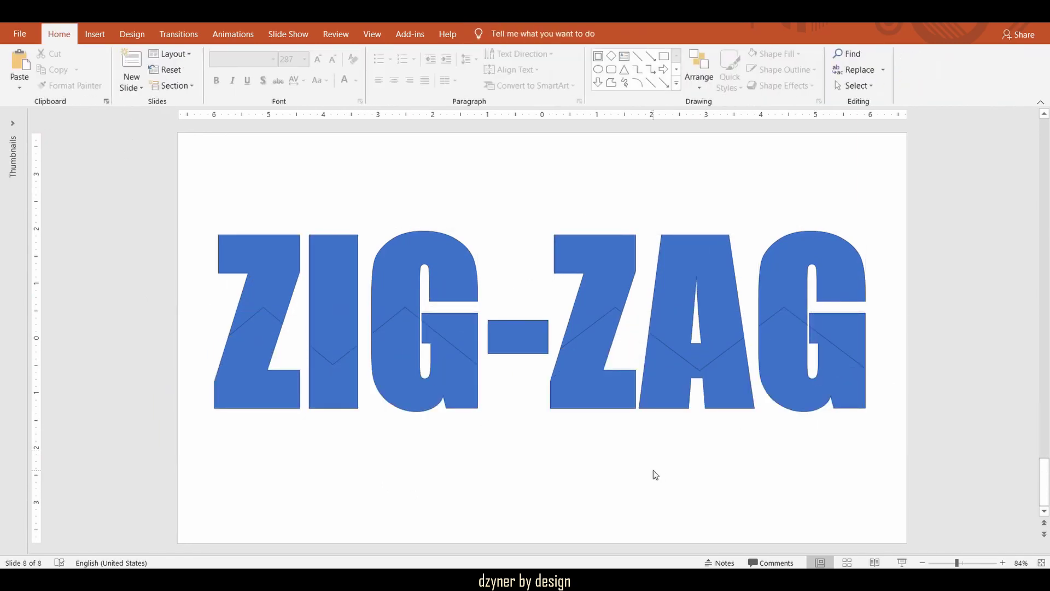
Fill the six upper ZIG-ZAG letter fragments dark navy
left_click(295, 268)
left_click(334, 273, "shift")
left_click(394, 274, "shift")
left_click(597, 255, "shift")
left_click(711, 262, "shift")
left_click(780, 249, "shift")
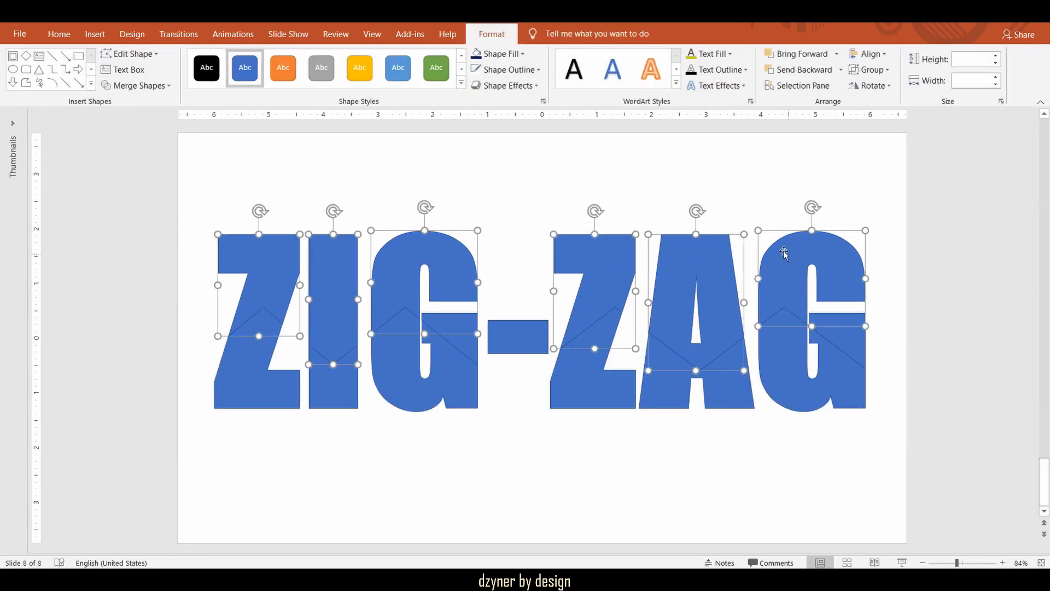
left_click(524, 54)
left_click(570, 158)
Repeat the navy fill on the inner G fragment and the right G's leftover fragment
left_click(516, 462)
left_click(478, 340)
key("F4")
left_click(214, 383)
left_click(837, 329)
key("F4")
left_click(755, 456)
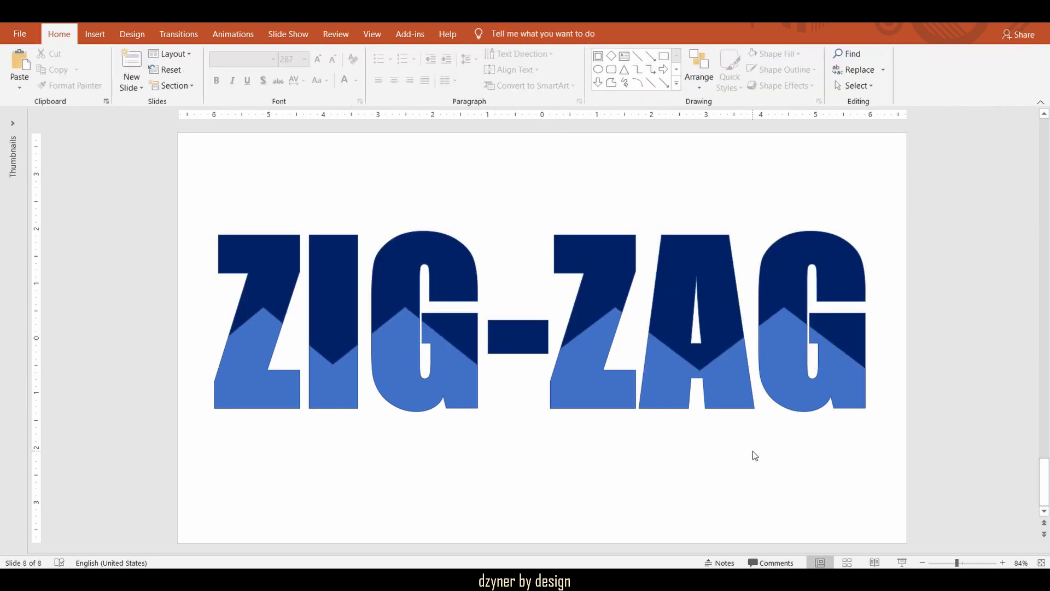
Select the lower light-blue fragments of Z, I, G, A and the last G
left_click(246, 398)
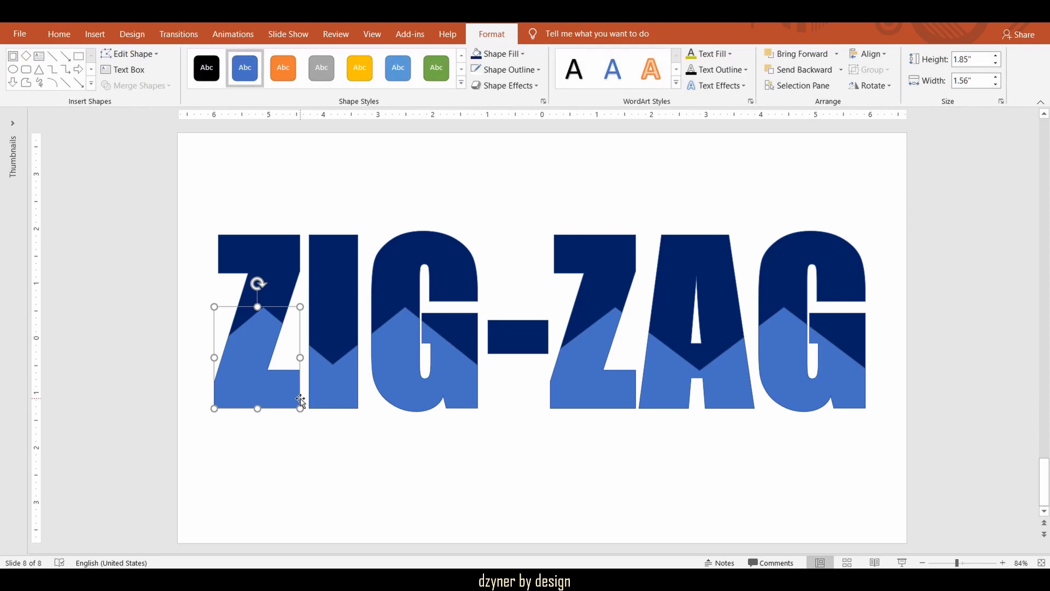
left_click(328, 392, "shift")
left_click(406, 385, "shift")
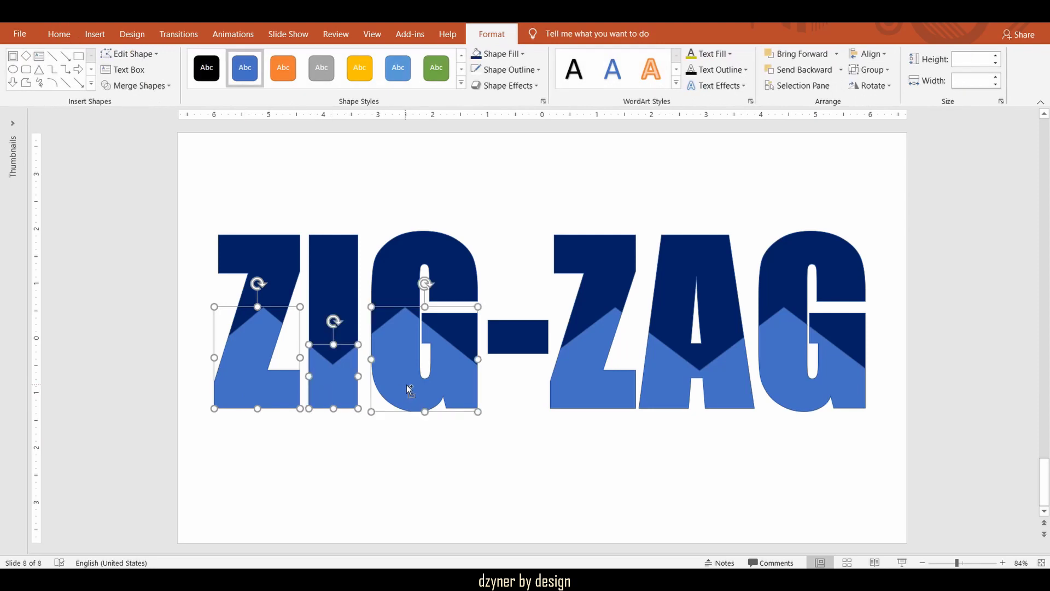
left_click(661, 383, "shift")
left_click(778, 383, "shift")
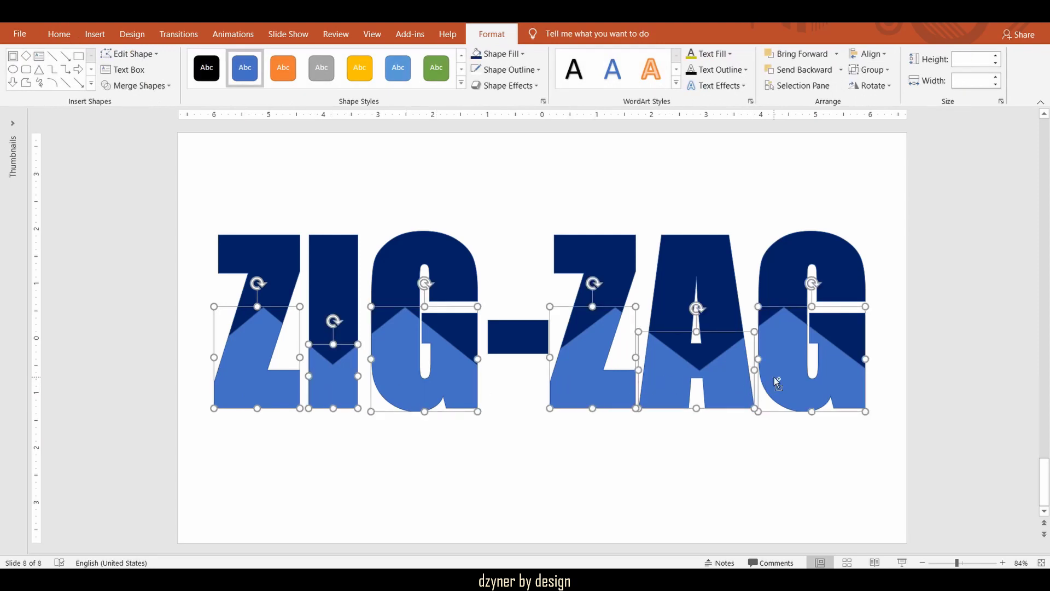
Group the selected lower ZIG-ZAG fragments into one object
right_click(584, 405)
mouse_move(668, 264)
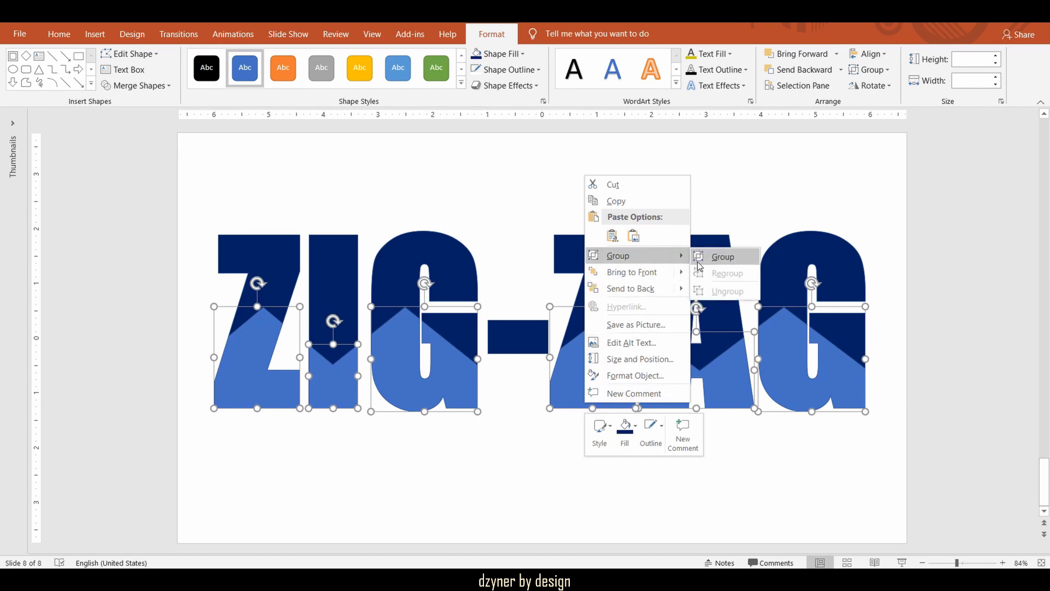
left_click(714, 257)
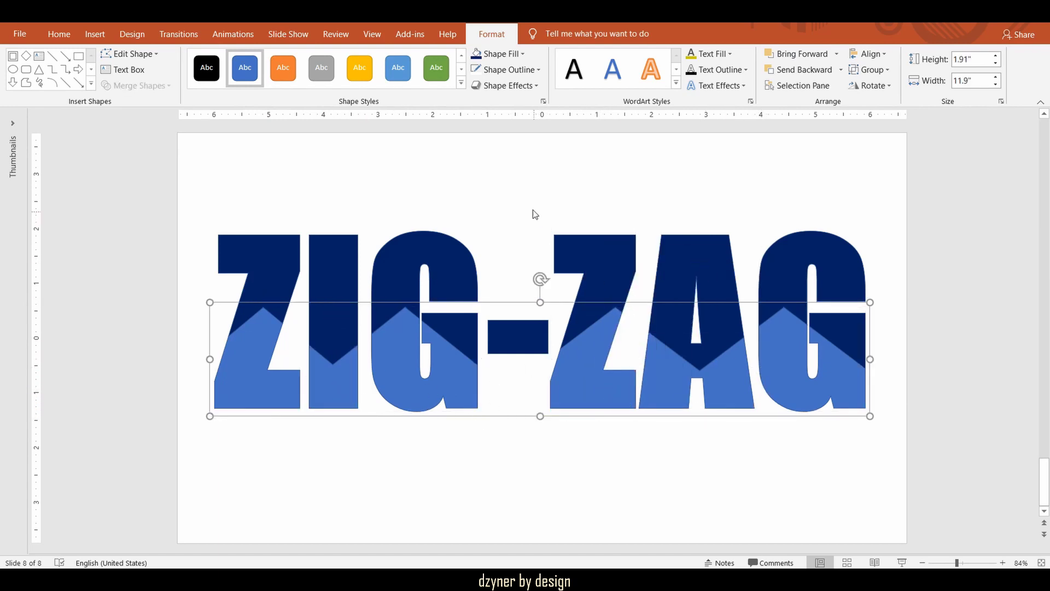
Give the grouped lower pieces a purple-to-orange gradient fill from More Gradients
left_click(520, 53)
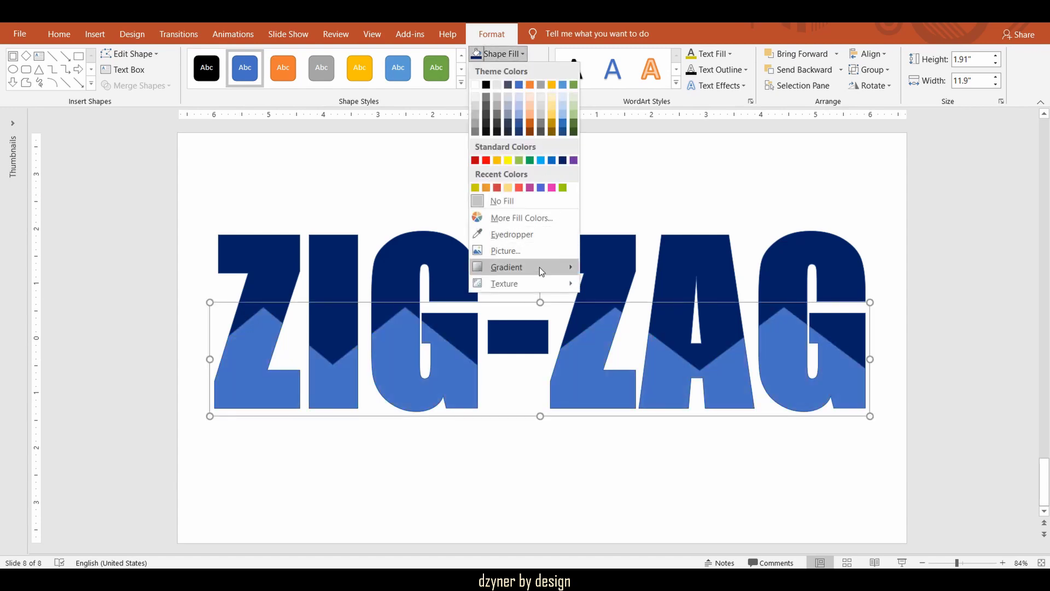
mouse_move(538, 270)
left_click(632, 552)
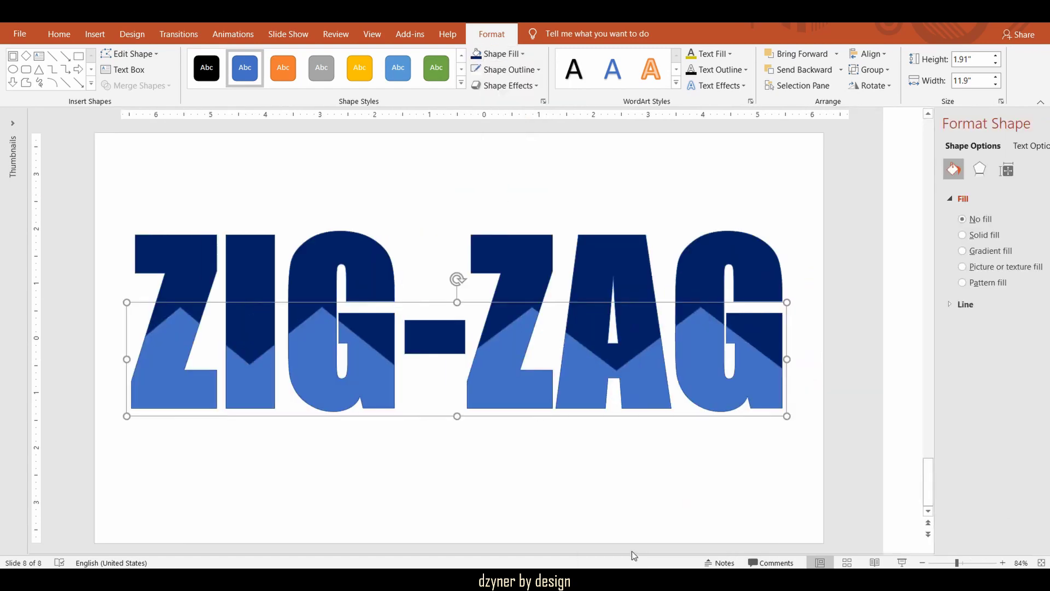
left_click(912, 251)
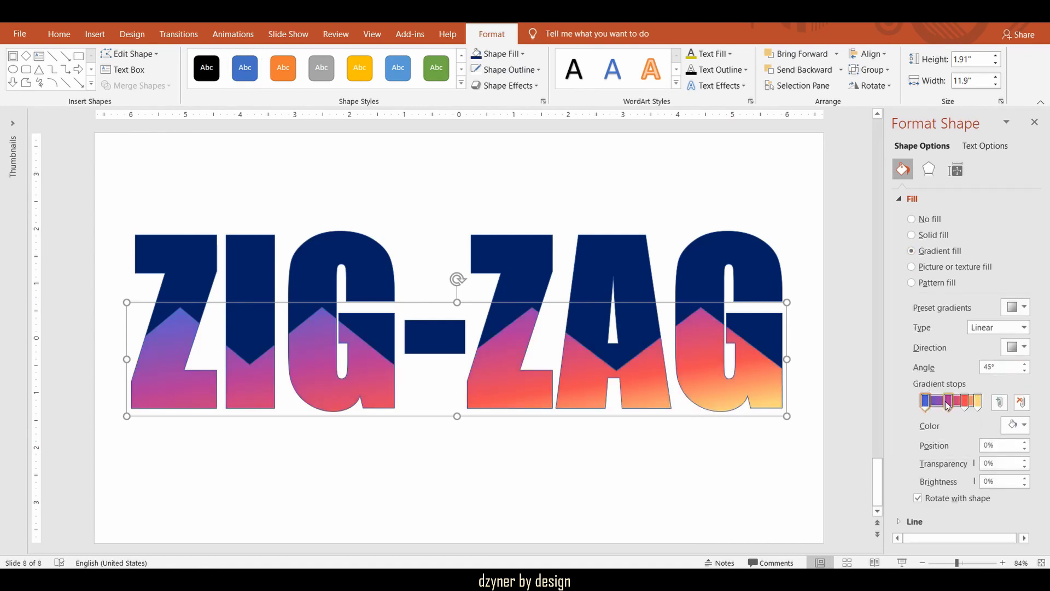
Select every ZIG-ZAG letter shape to give them a thick outline weight
left_click(540, 500)
key("ctrl+a")
left_click(539, 69)
mouse_move(526, 266)
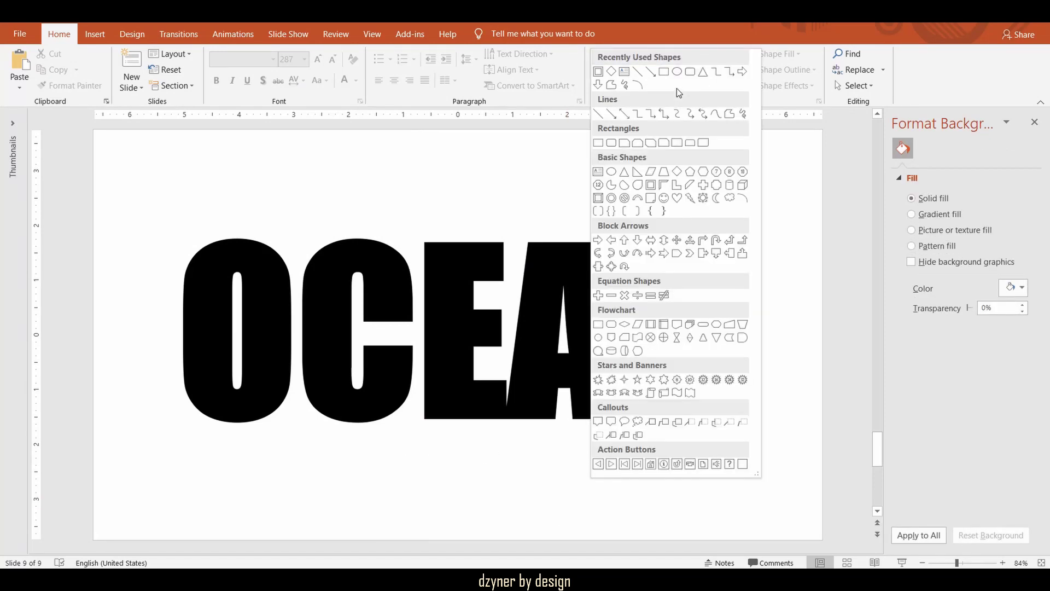
Draw a closed wavy Curve shape across the OCEAN text down to its bottom
left_click(716, 113)
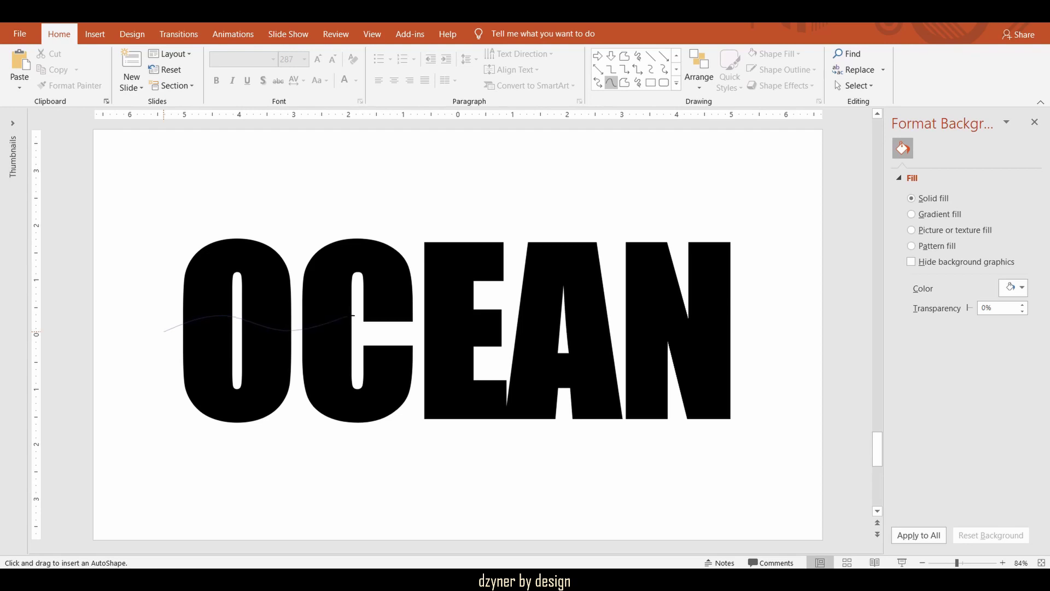
left_click(422, 330)
left_click(565, 327)
left_click(753, 308)
left_click(750, 439)
left_click(163, 330)
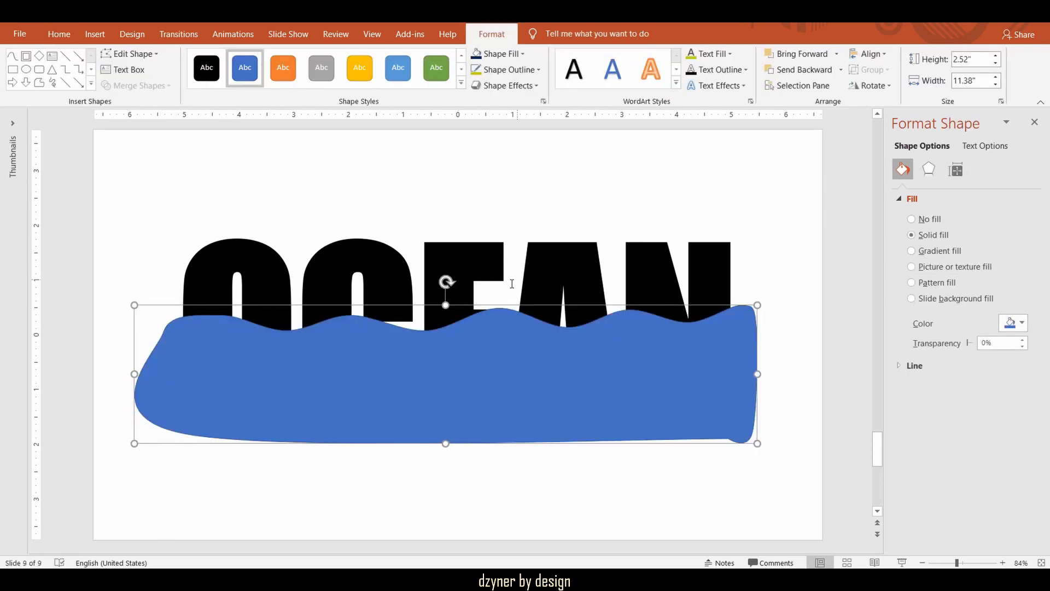
Fragment the OCEAN text together with the wave shape using Merge Shapes
key("ctrl+a")
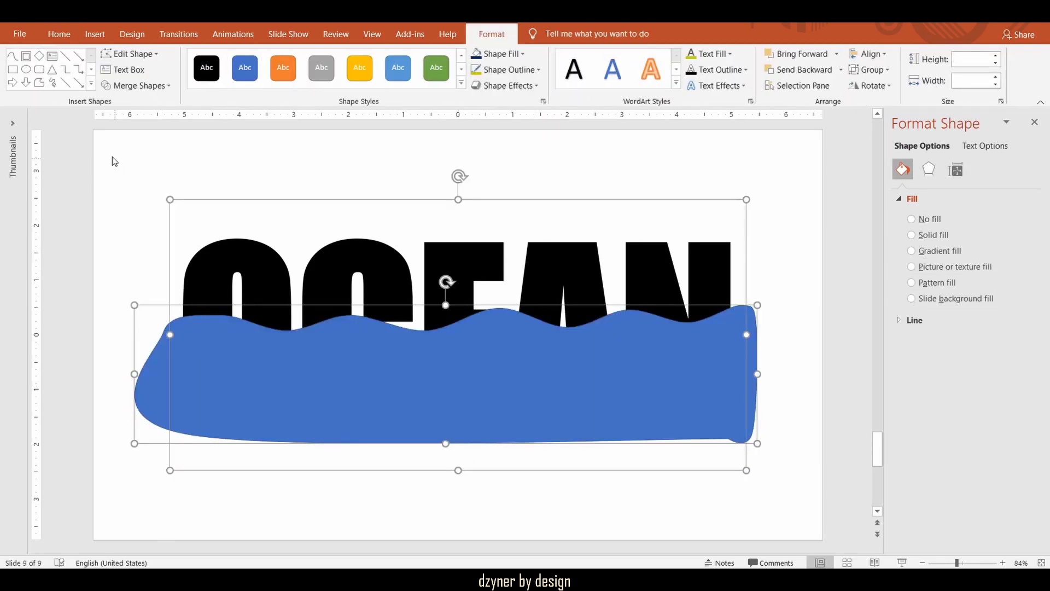
left_click(153, 86)
left_click(141, 131)
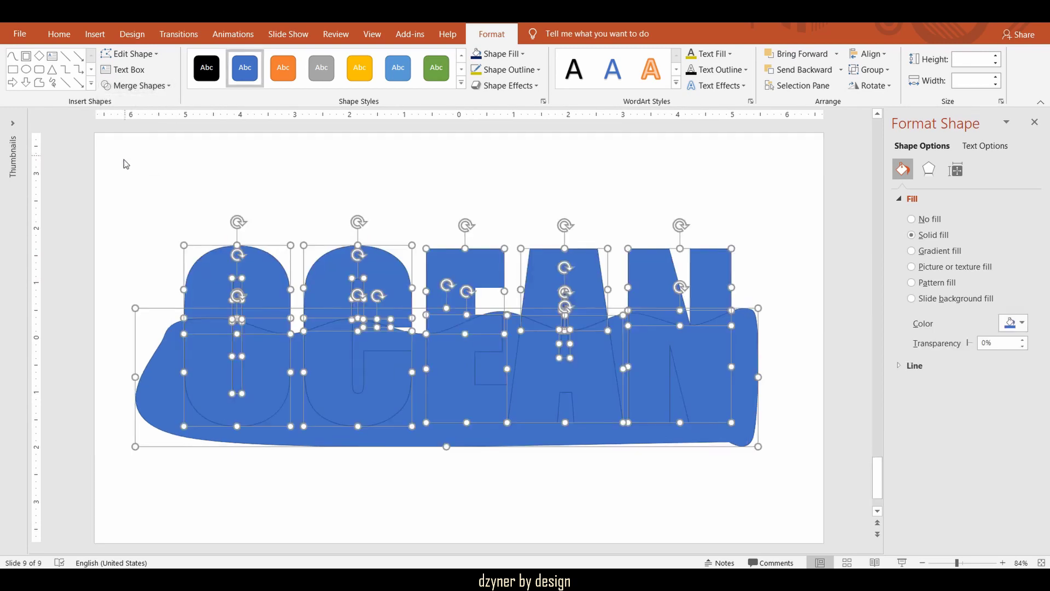
Delete the leftover wave fragment and the small piece inside the A
left_click(123, 159)
left_click(368, 436)
key("Delete")
left_click(567, 327)
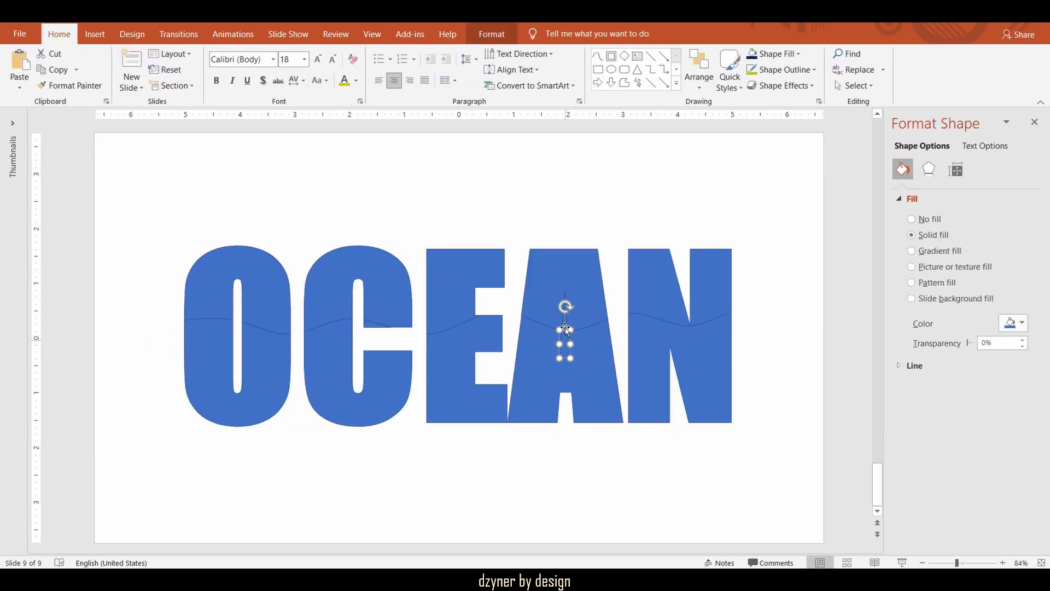
key("Delete")
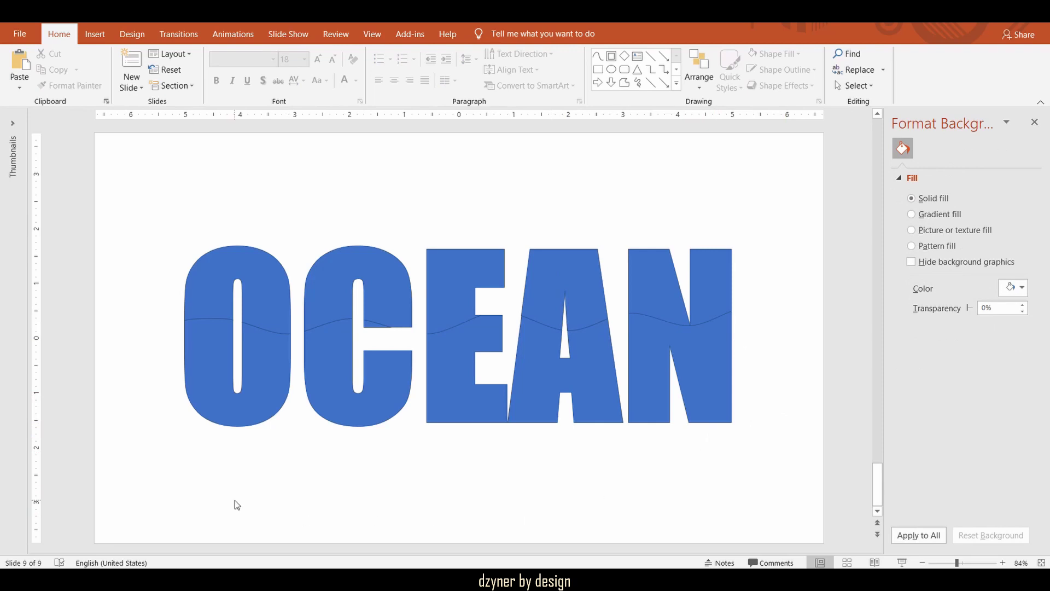
Group the five lower letter pieces of O, C, E, A and N
left_click(233, 404)
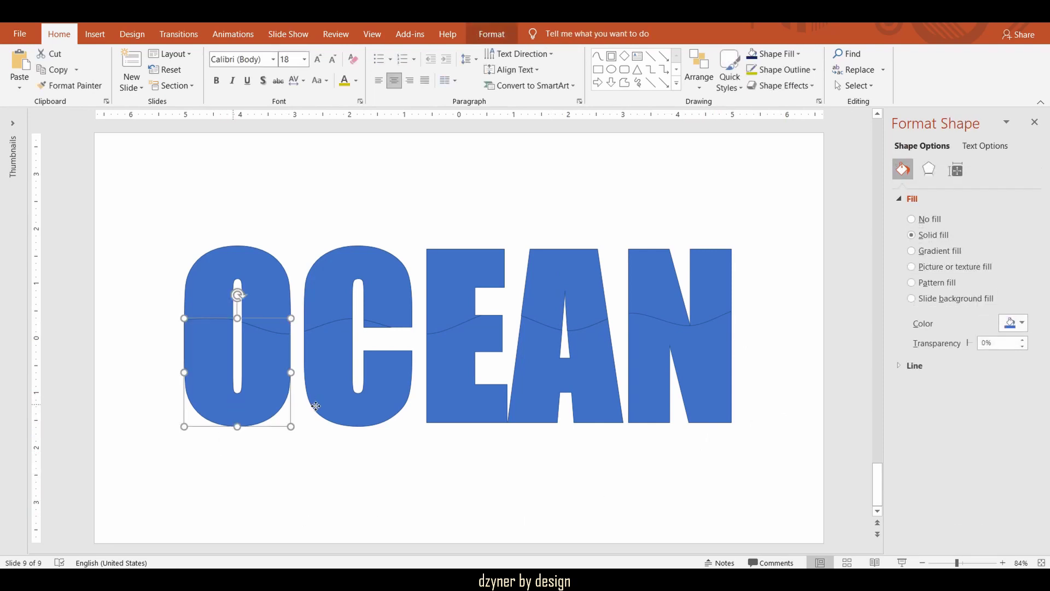
left_click(348, 401, "shift")
left_click(468, 395, "shift")
left_click(549, 394, "shift")
left_click(662, 392, "shift")
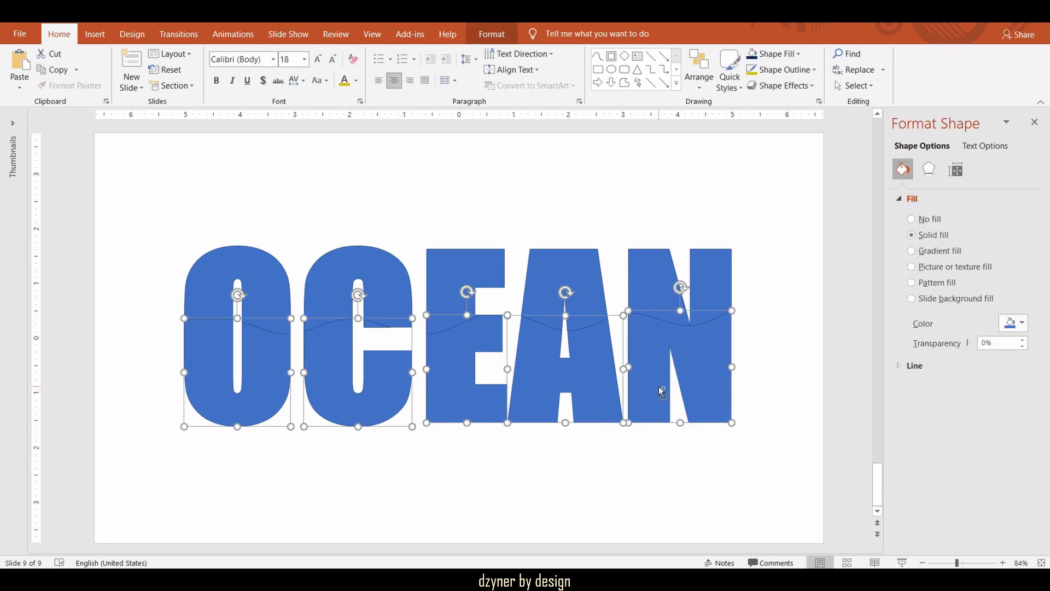
right_click(573, 391)
mouse_move(670, 232)
left_click(716, 243)
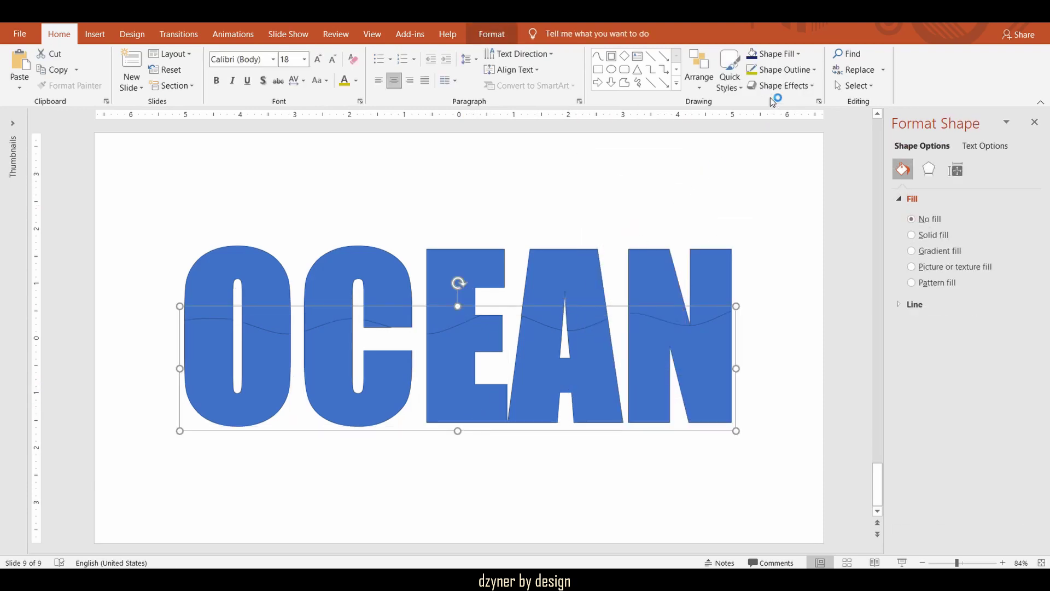
Fill the lower group with an 'ocean waves' online picture
left_click(791, 55)
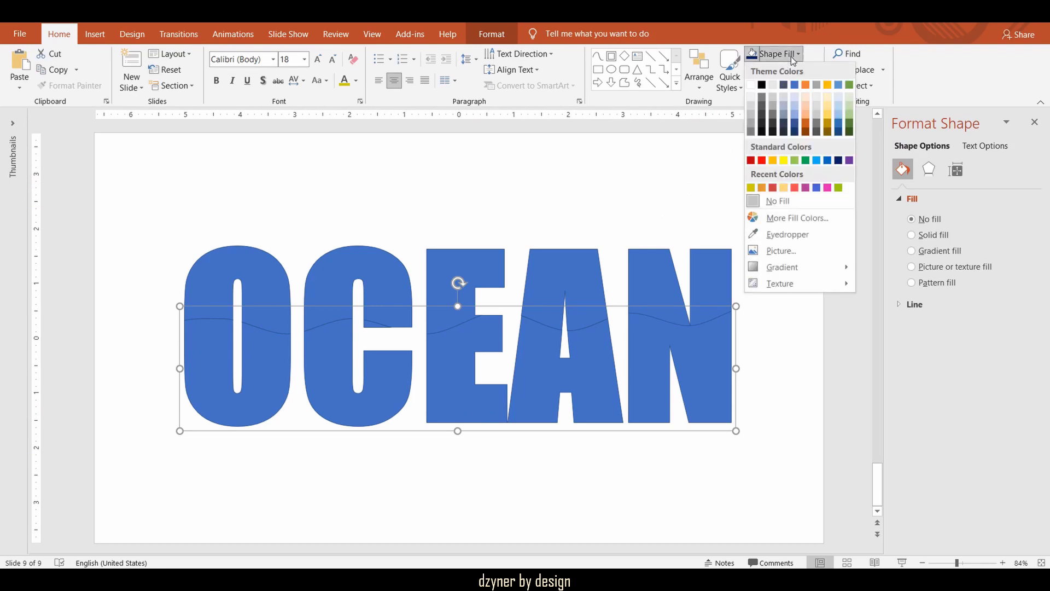
left_click(783, 251)
left_click(598, 257)
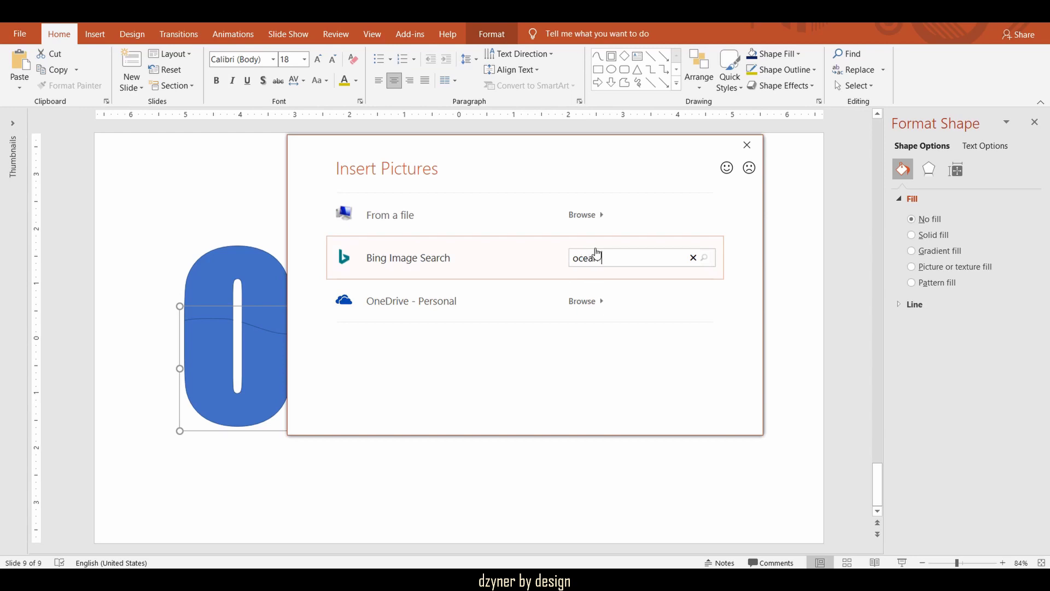
key("Return")
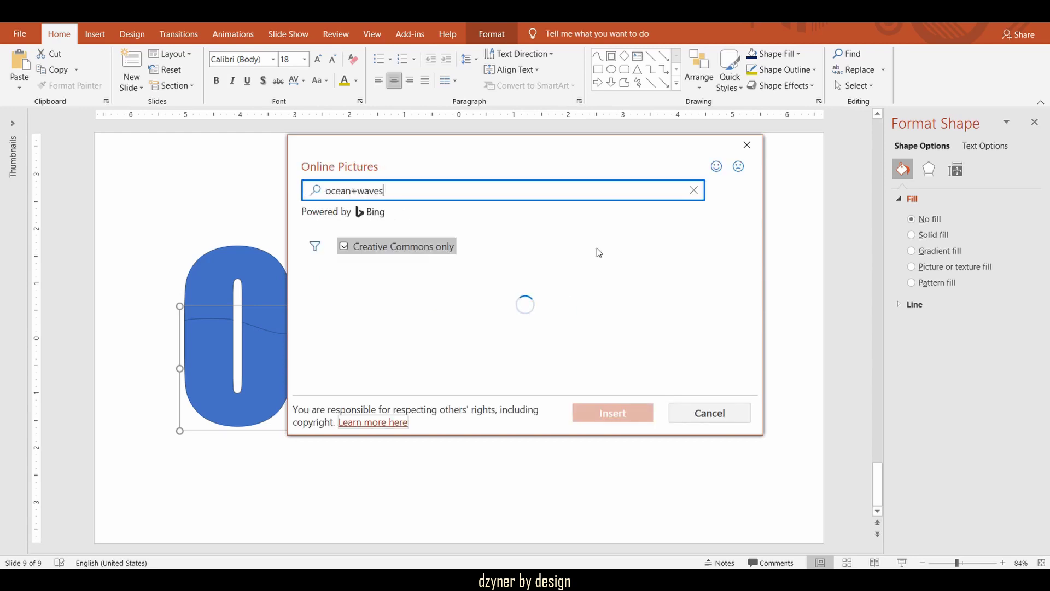
scroll(584, 304, "down", 5)
scroll(599, 320, "down", 5)
left_click(614, 332)
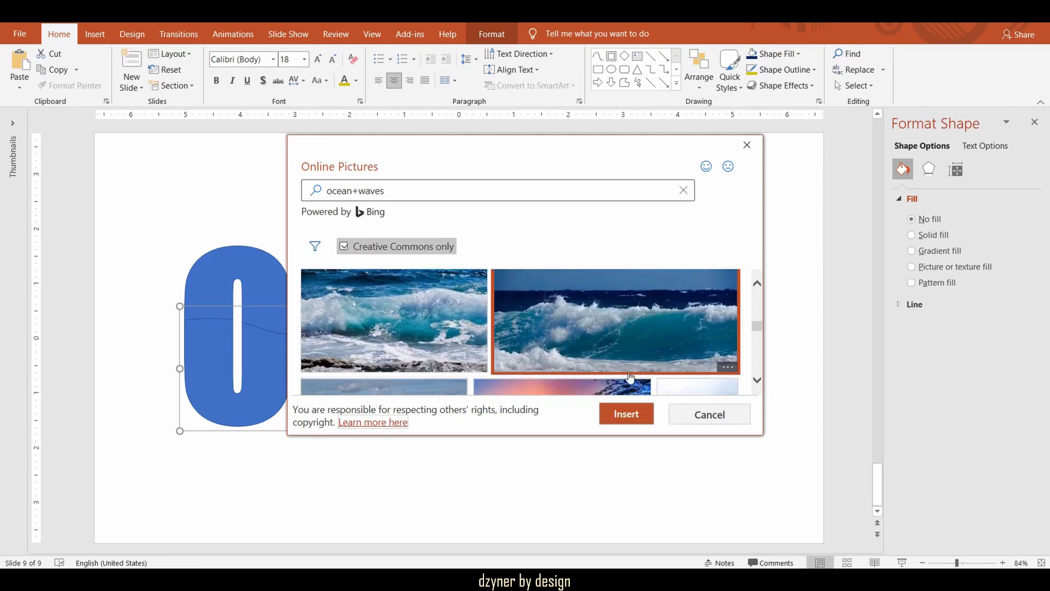
left_click(632, 412)
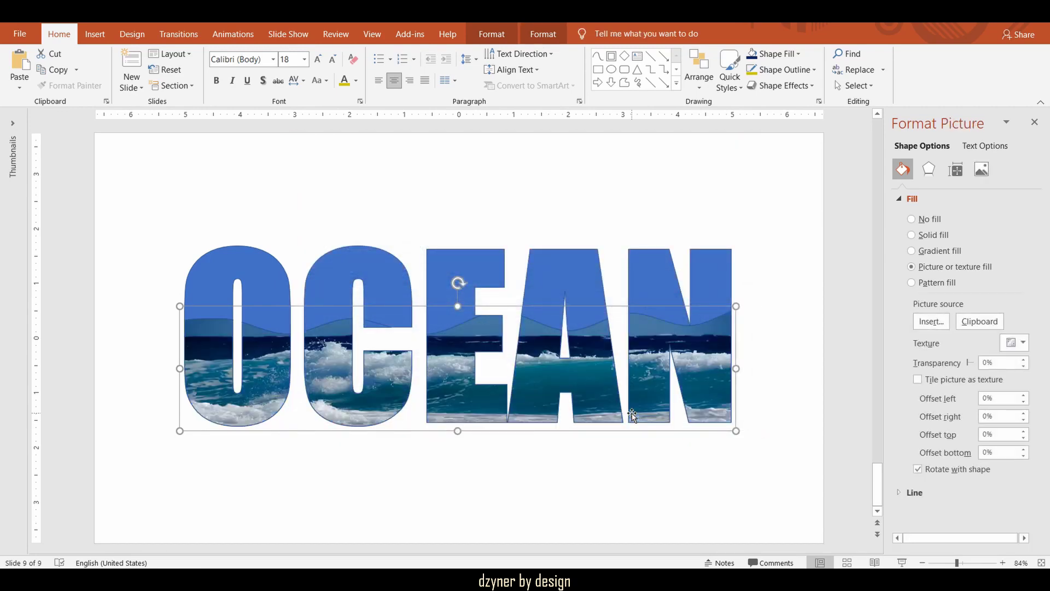
Fill the upper OCEAN text pieces with white
left_click(537, 474)
left_click(281, 321)
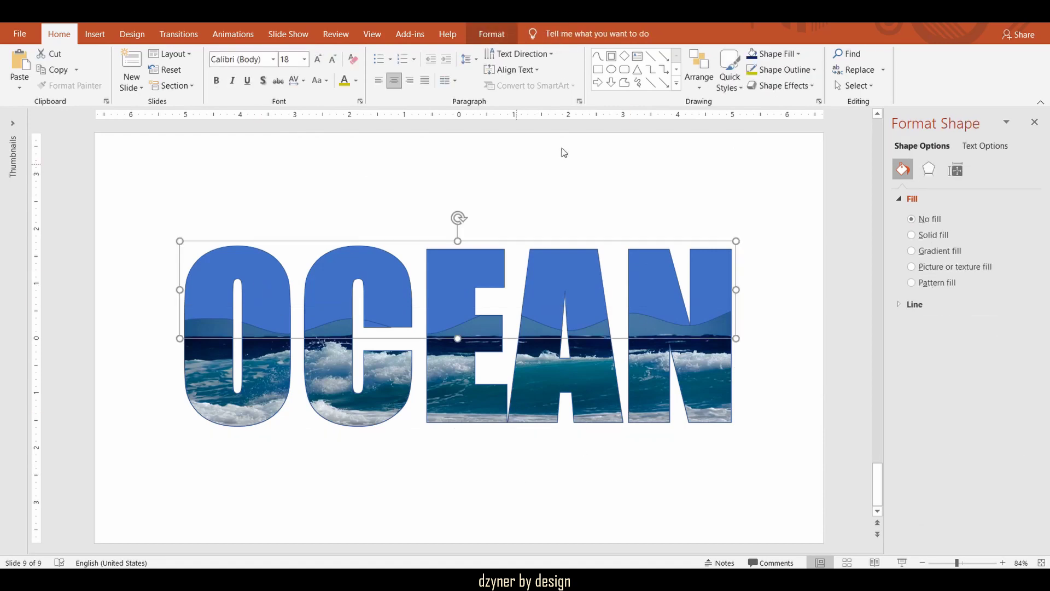
left_click(776, 54)
left_click(751, 85)
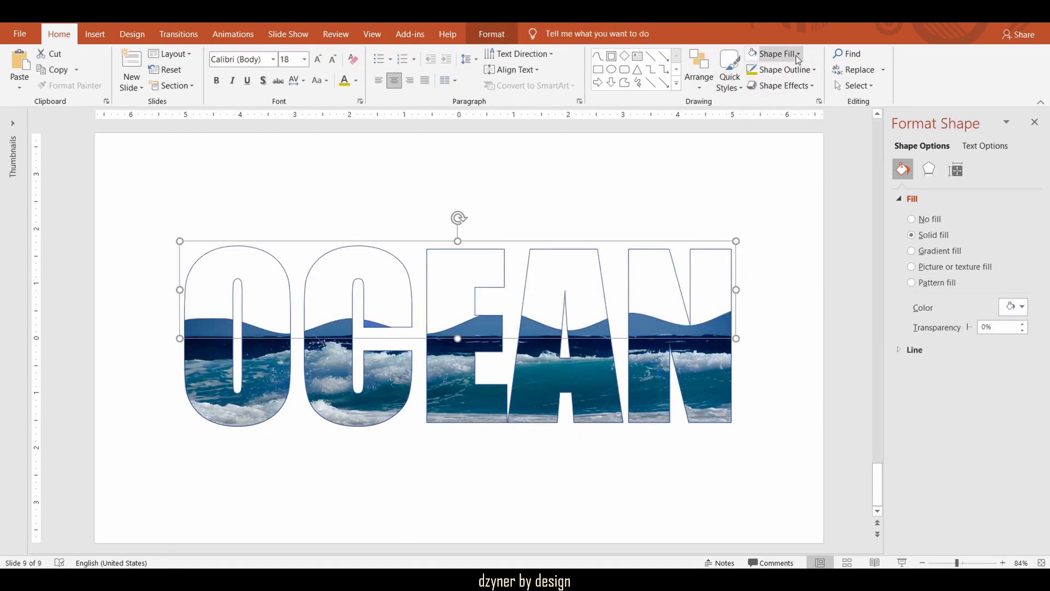
Fill the upper text with an aurora 'night sky' photo, then select all OCEAN pieces
left_click(796, 55)
left_click(793, 251)
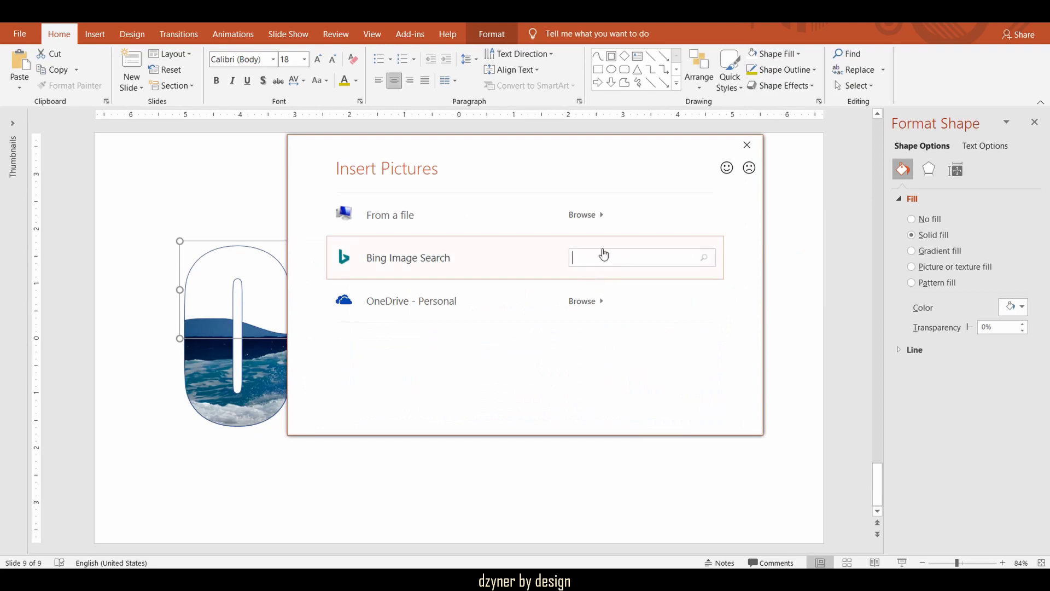
type("night sky")
key("Return")
scroll(567, 318, "down", 3)
left_click(564, 328)
left_click(621, 414)
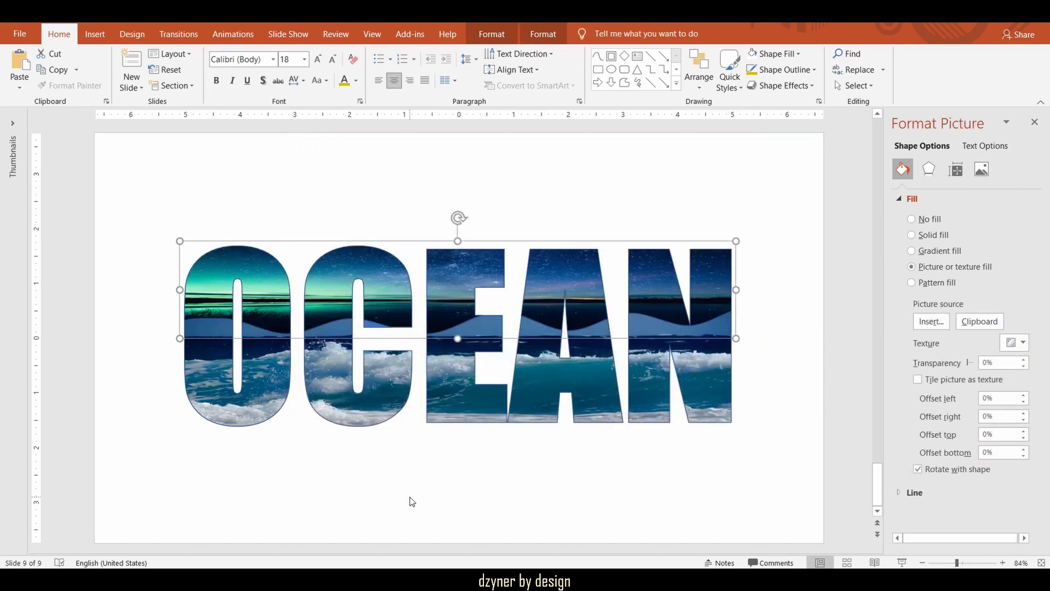
left_click(409, 497)
left_click_drag(150, 200, 788, 475)
Apply a bevel preset to the OCEAN pieces with top bevel width 10 and height 16
left_click(781, 86)
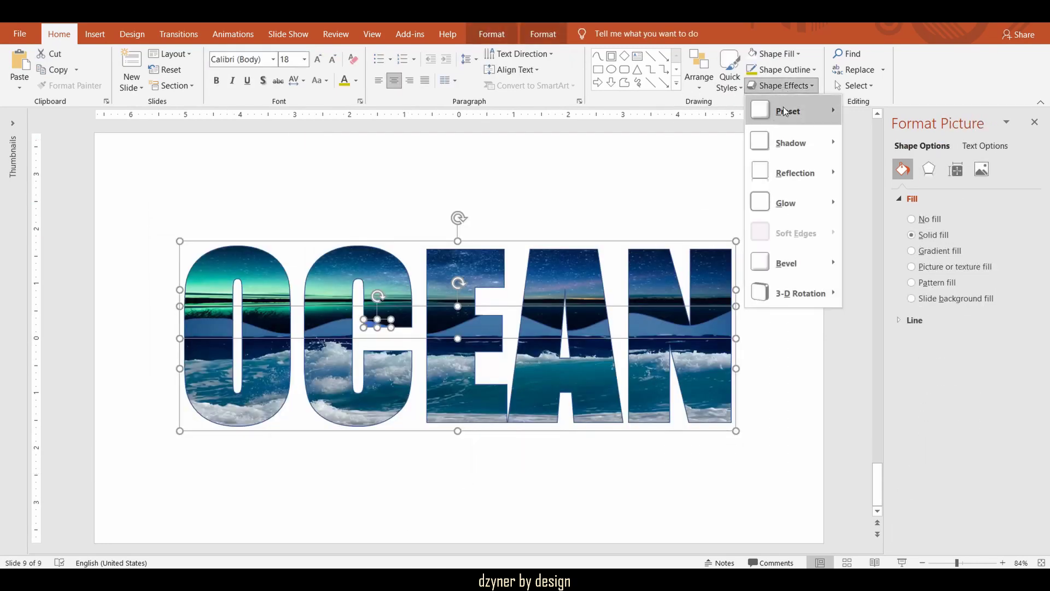
mouse_move(800, 265)
left_click(862, 337)
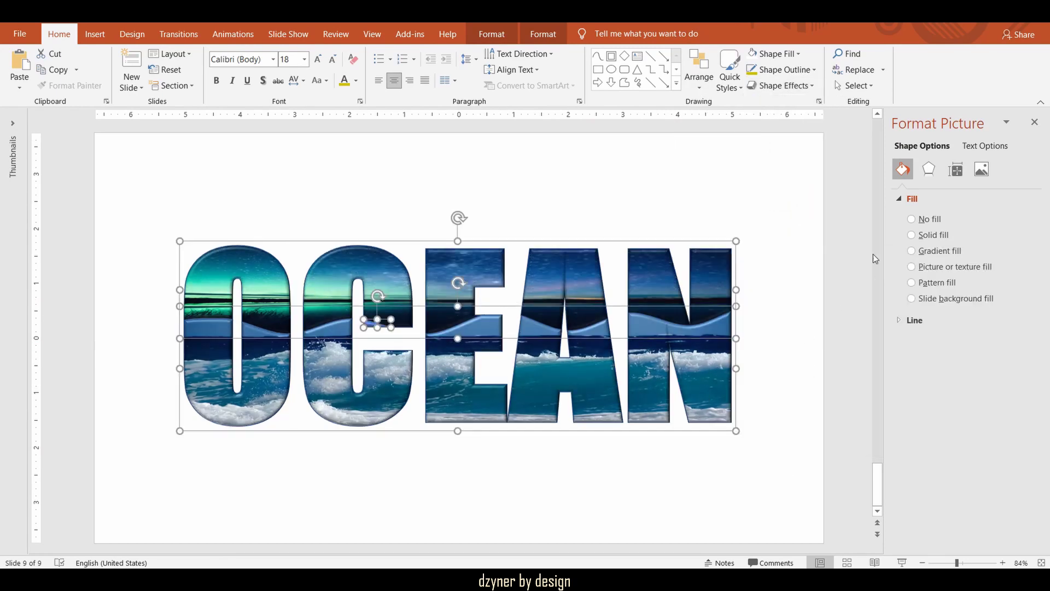
left_click(928, 169)
triple_click(1002, 297)
type("10")
key("Return")
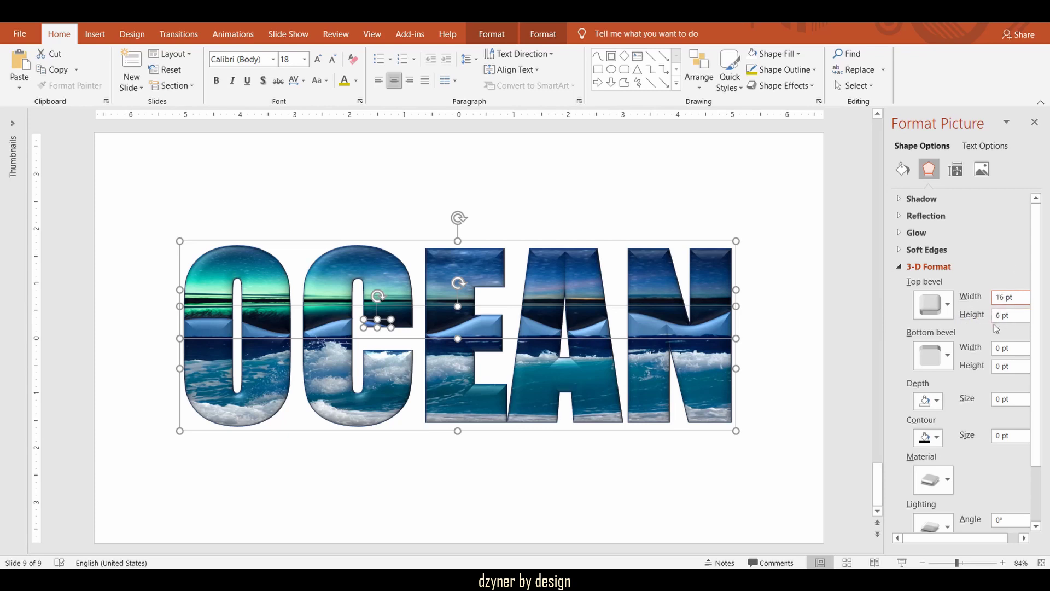
triple_click(999, 316)
type("16")
key("Return")
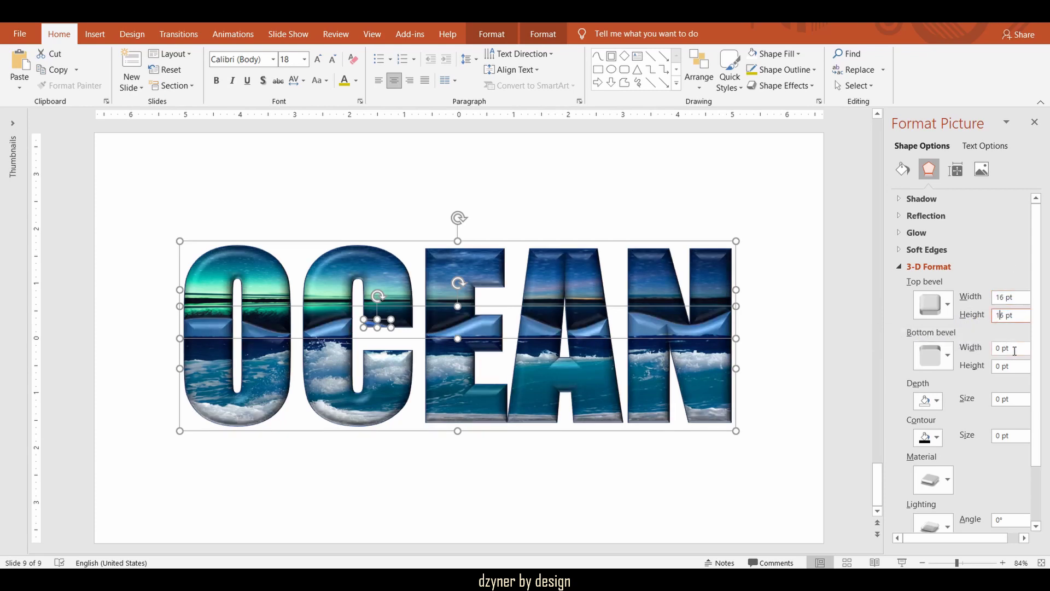
left_click(626, 487)
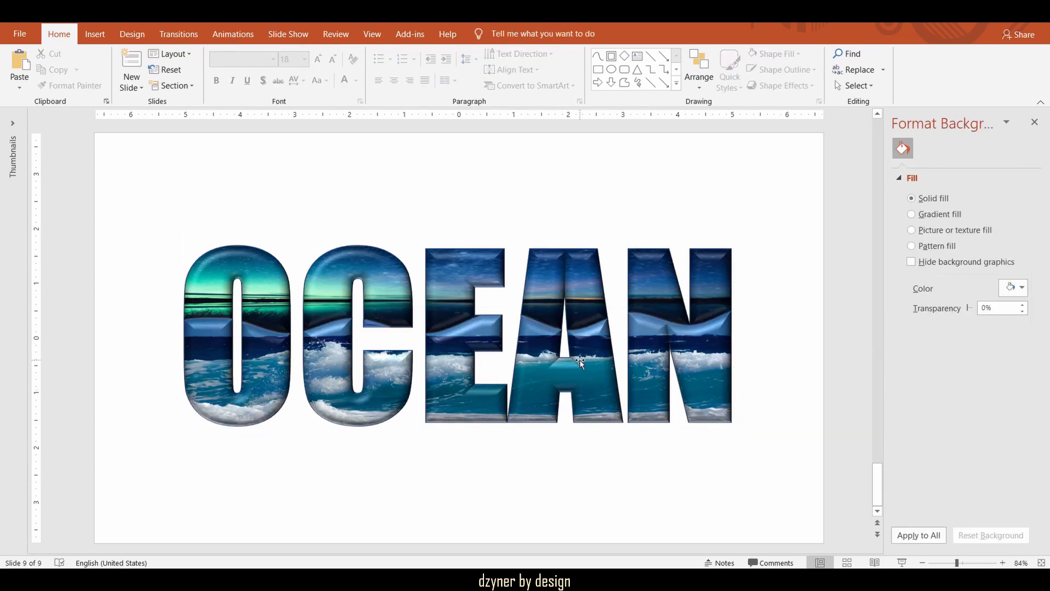